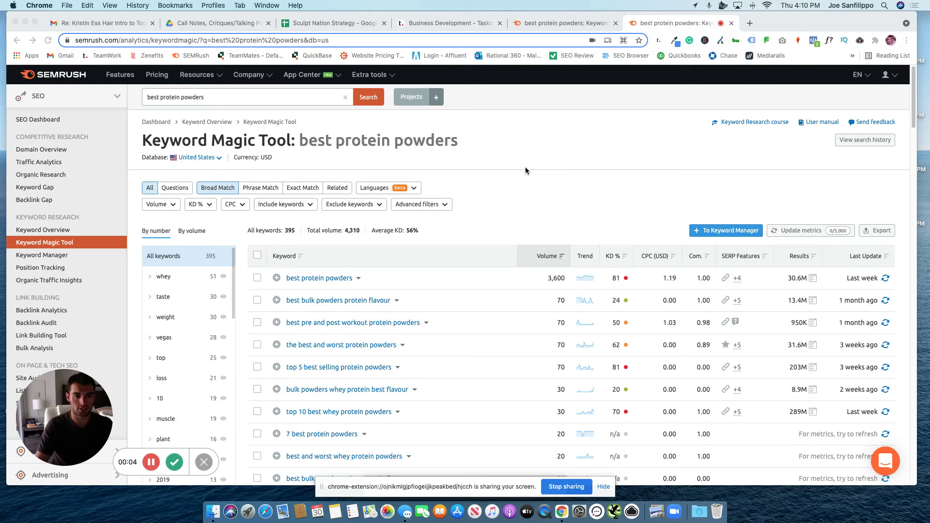
Open SEMrush's Keyword Overview for 'best protein powders' (3.6K volume, 81% difficulty, $1.19 CPC).
click(314, 28)
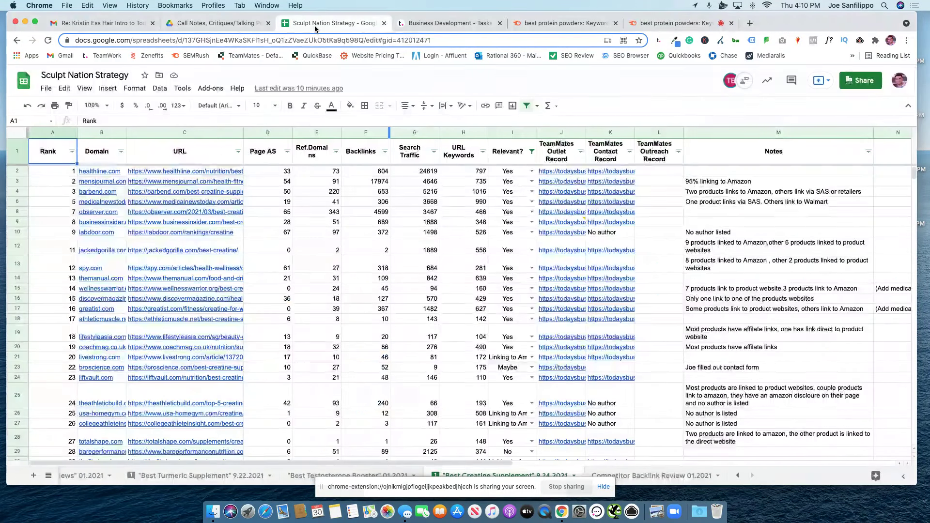
click(673, 28)
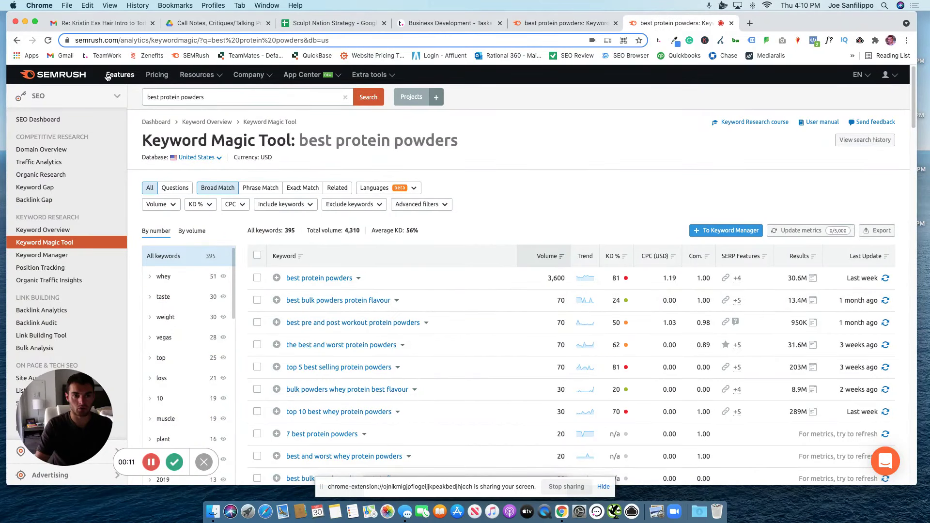
click(208, 98)
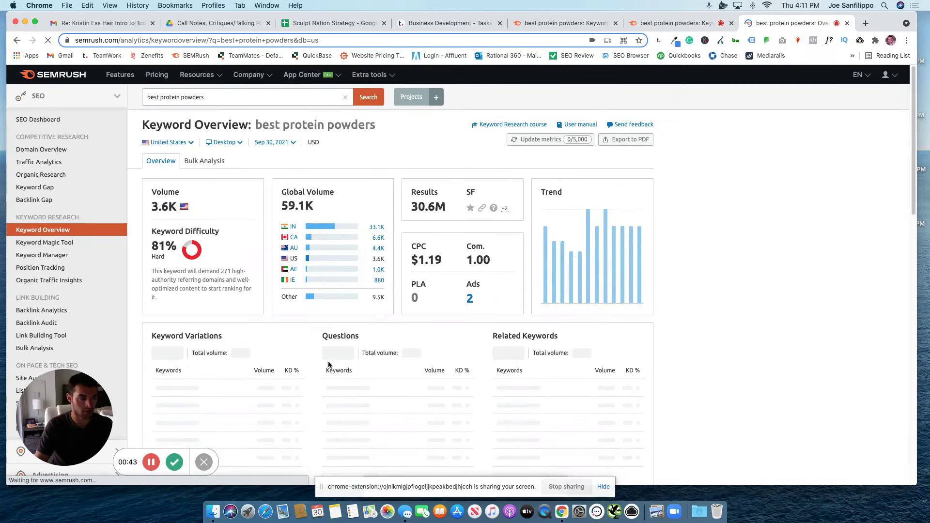
Scroll down to the SERP Analysis table listing the top 10 ranking URLs.
scroll(489, 387, down, 3)
scroll(489, 389, down, 5)
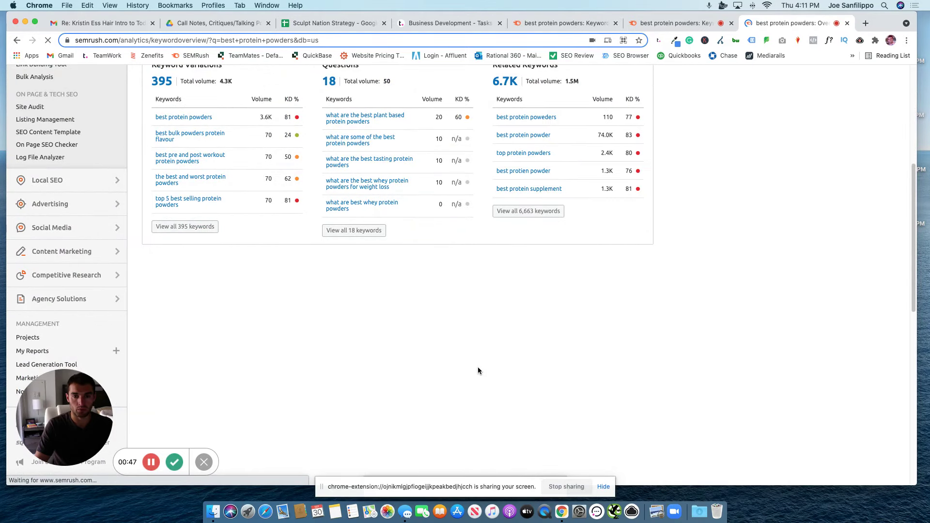
scroll(477, 371, down, 10)
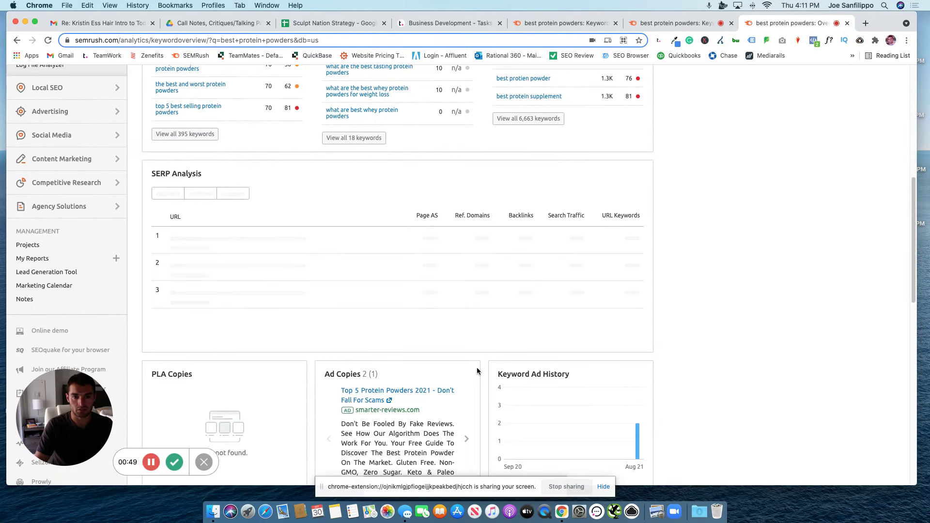
scroll(478, 372, up, 10)
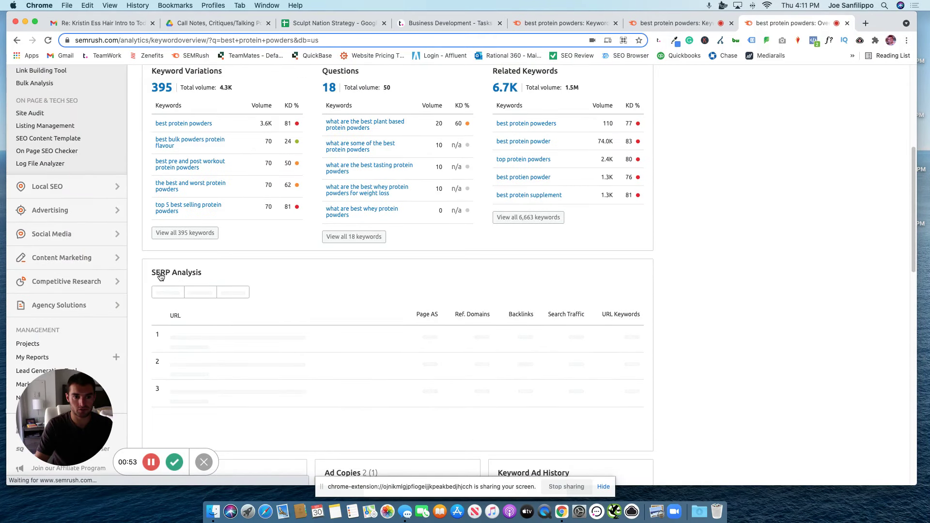
mouse_move(165, 274)
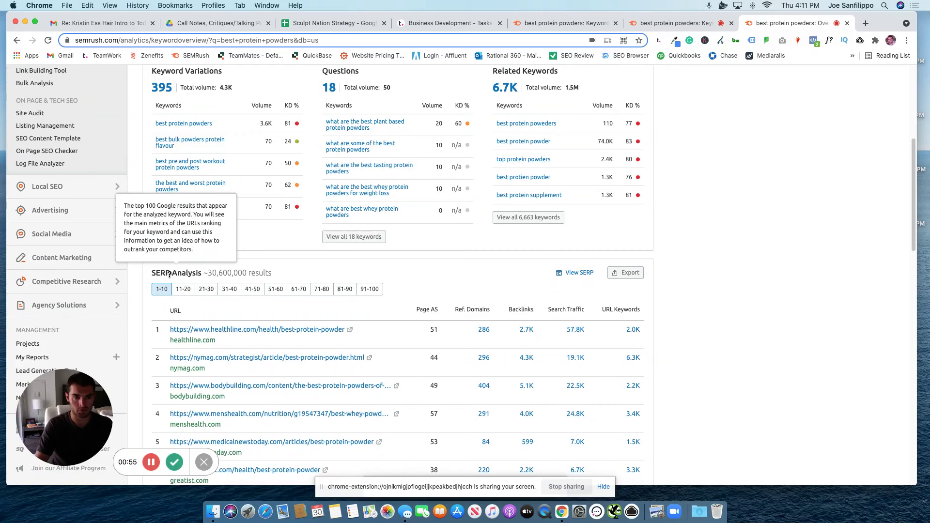
scroll(247, 248, down, 3)
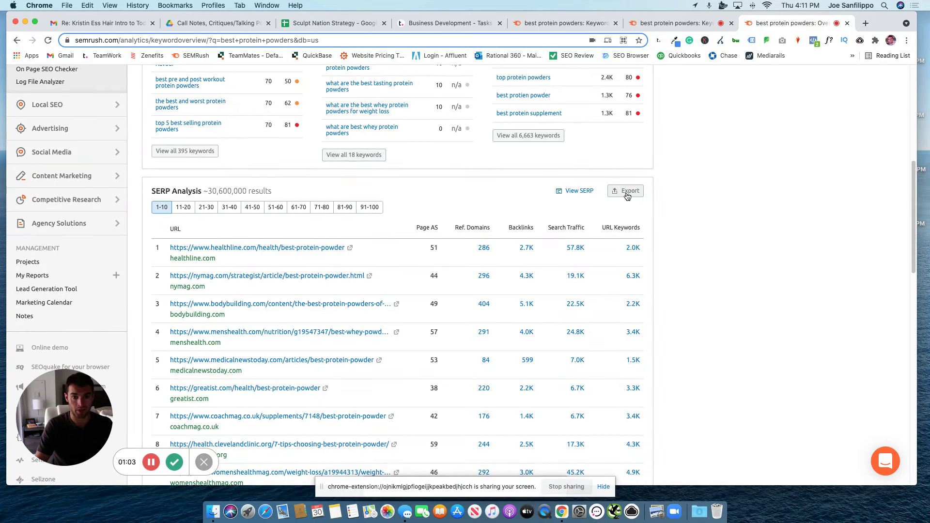
Export the SERP Analysis as a CSV to Downloads, then return to the Sculpt Nation Strategy spreadsheet.
click(626, 193)
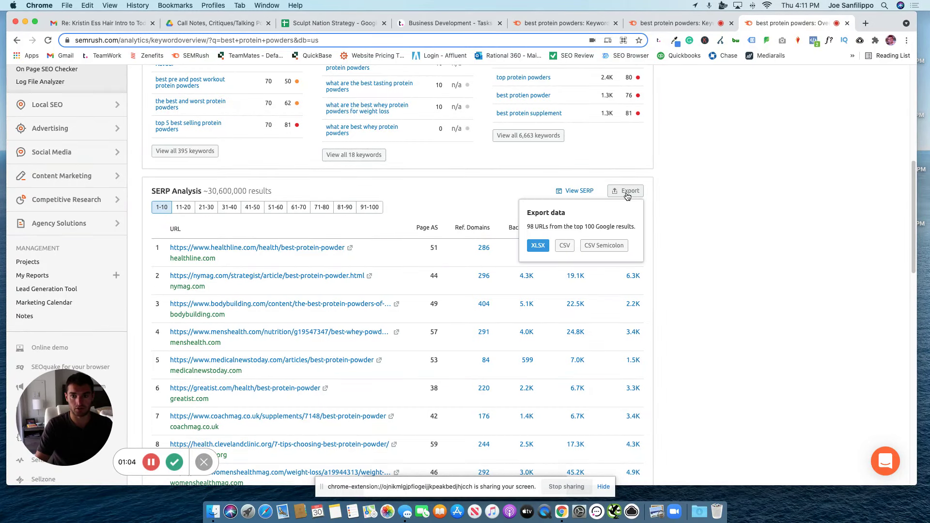
click(565, 245)
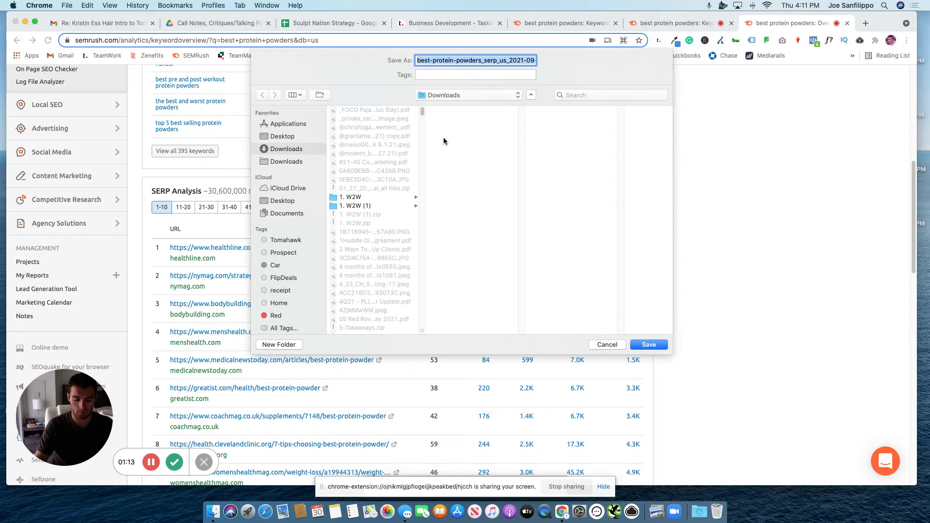
key(Return)
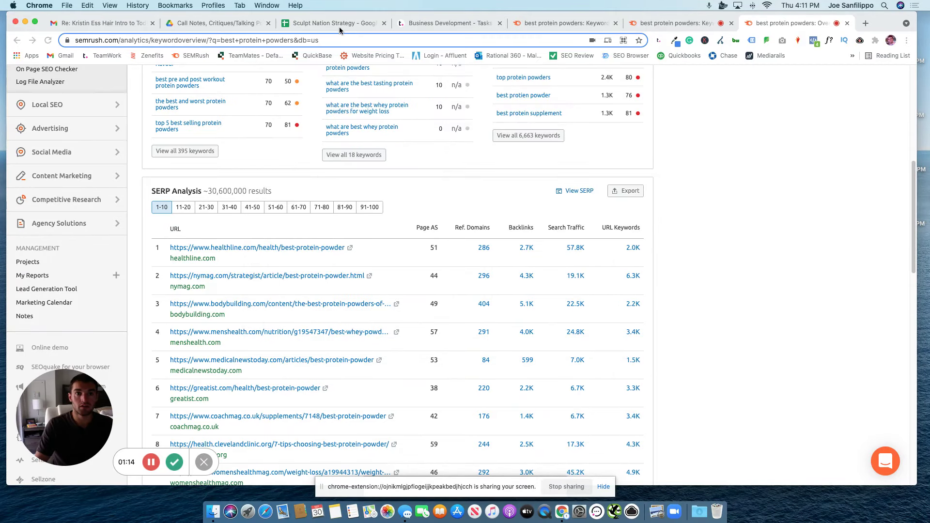
key(super+3)
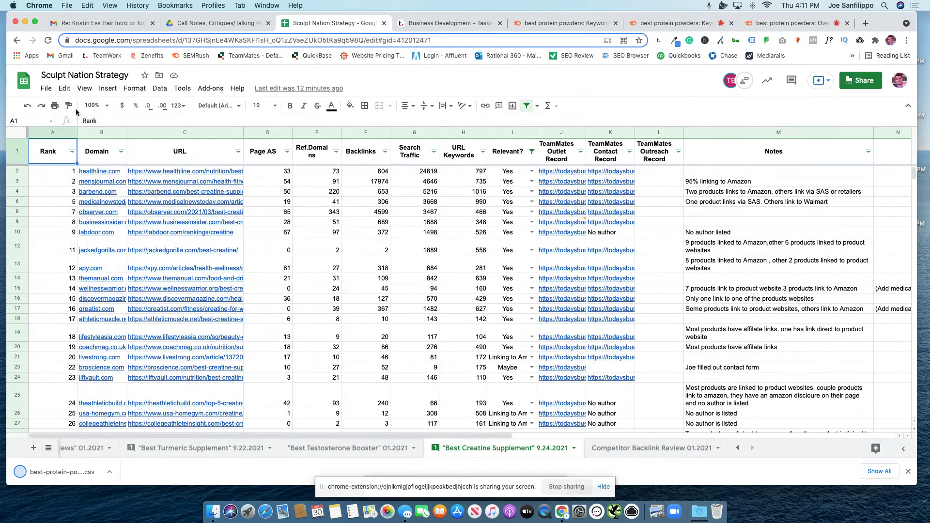
Upload best-protein-powders_serp_us_2021-09-30.csv via File > Import, set to insert new sheet(s).
click(44, 89)
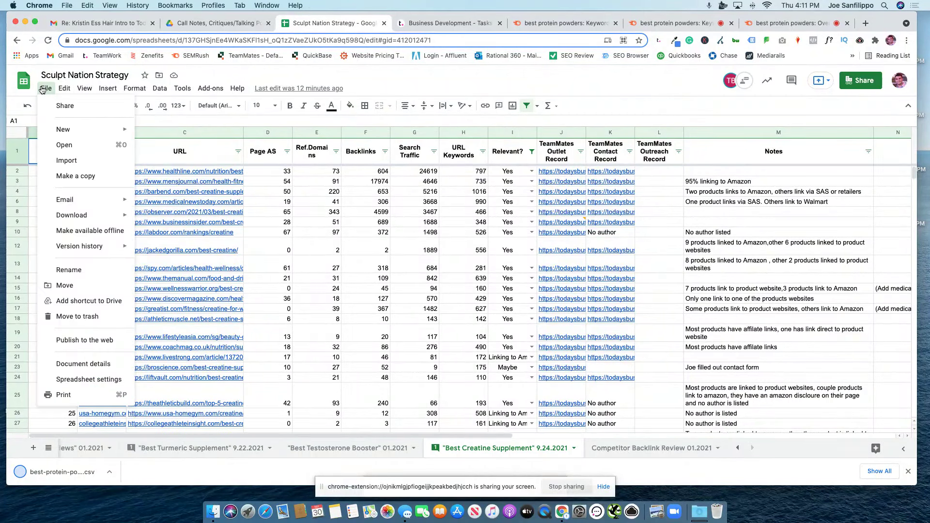
click(87, 161)
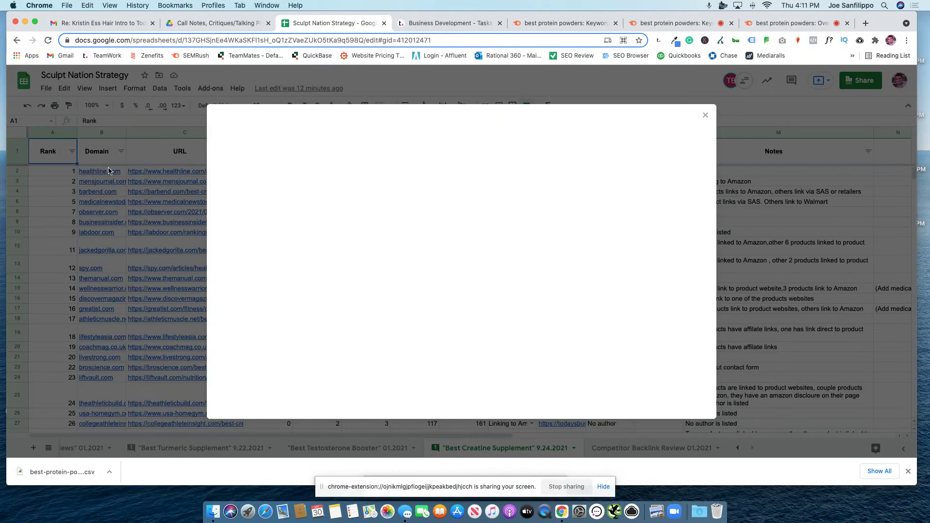
click(442, 141)
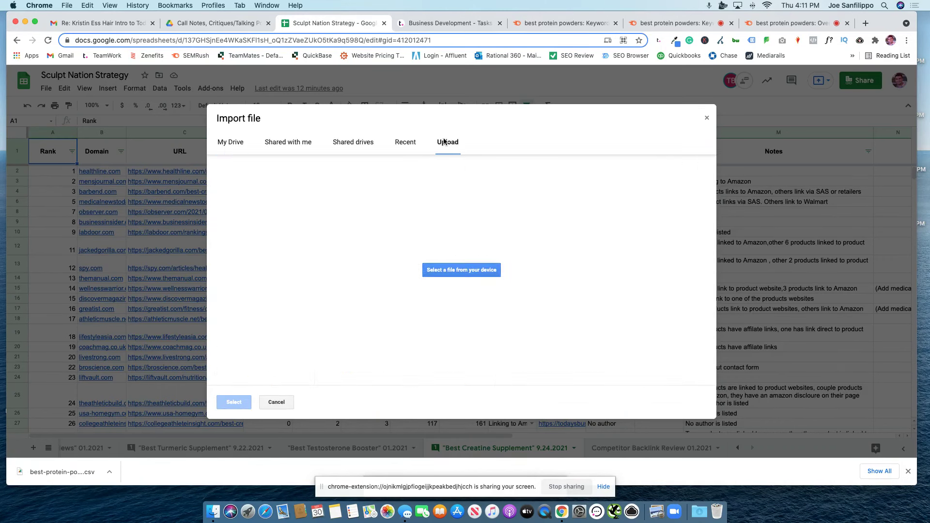
click(699, 511)
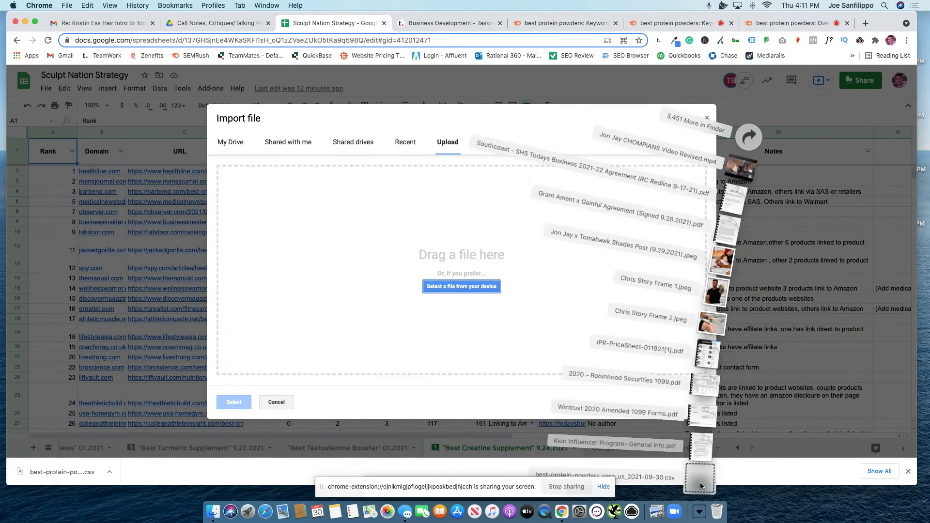
drag(700, 479, 477, 276)
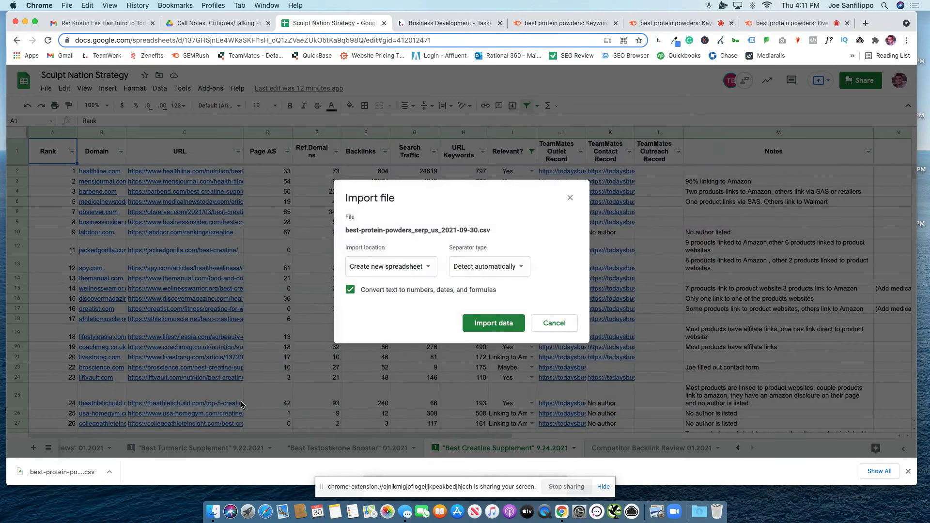
click(407, 272)
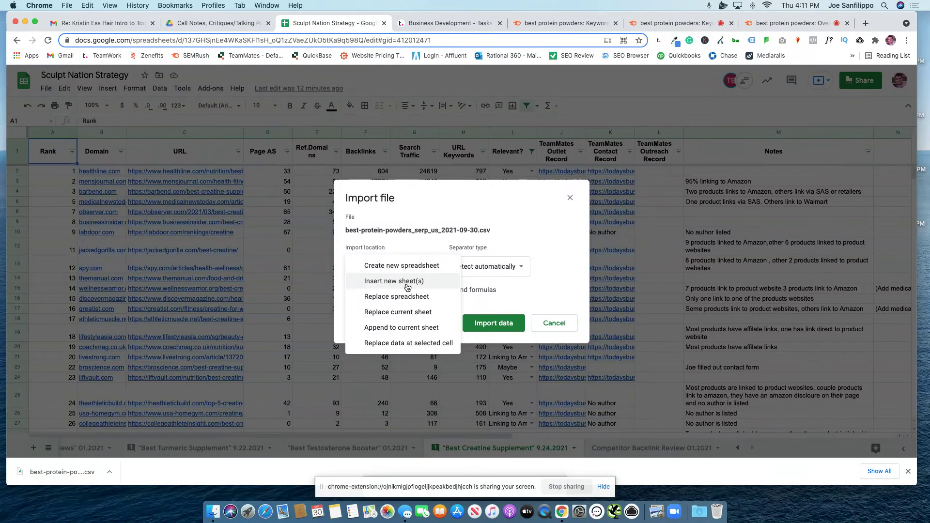
click(407, 286)
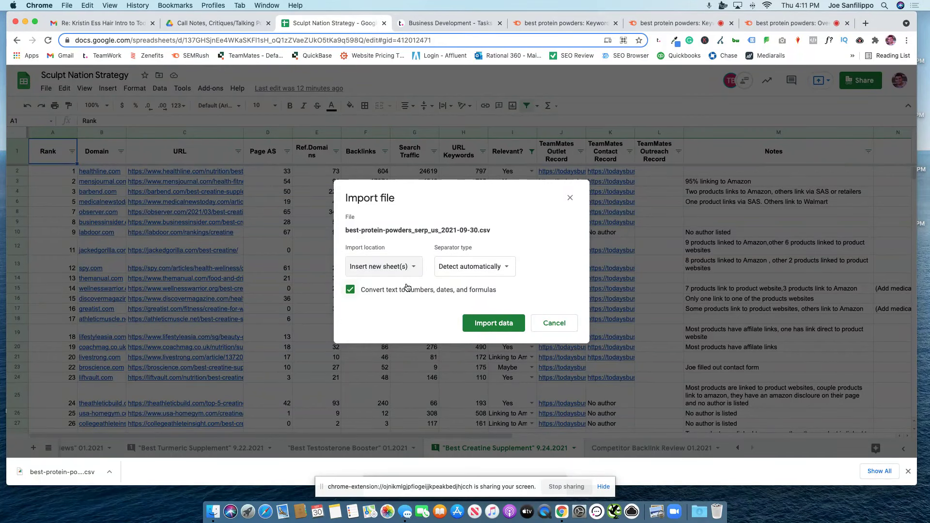
Import the CSV into a new sheet and start renaming its tab to "Best Protein Powders" 9.30.2021.
click(494, 329)
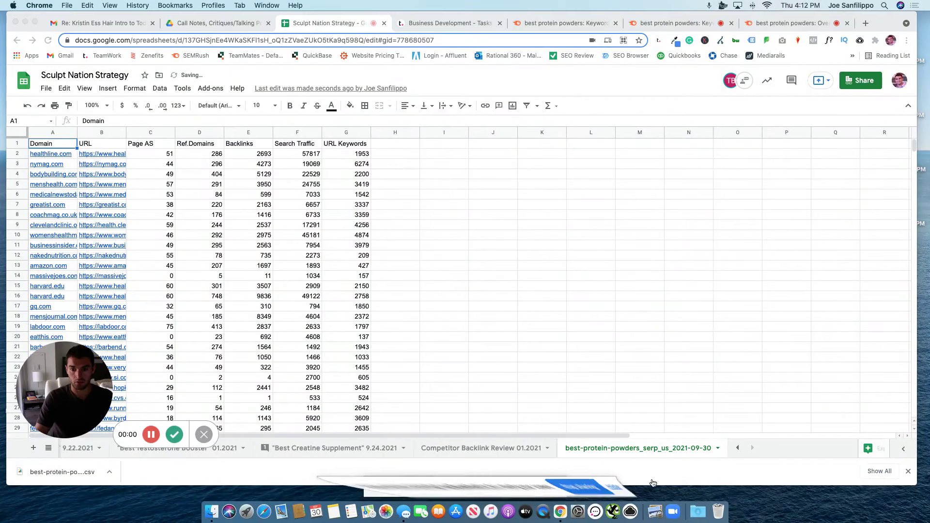
click(554, 486)
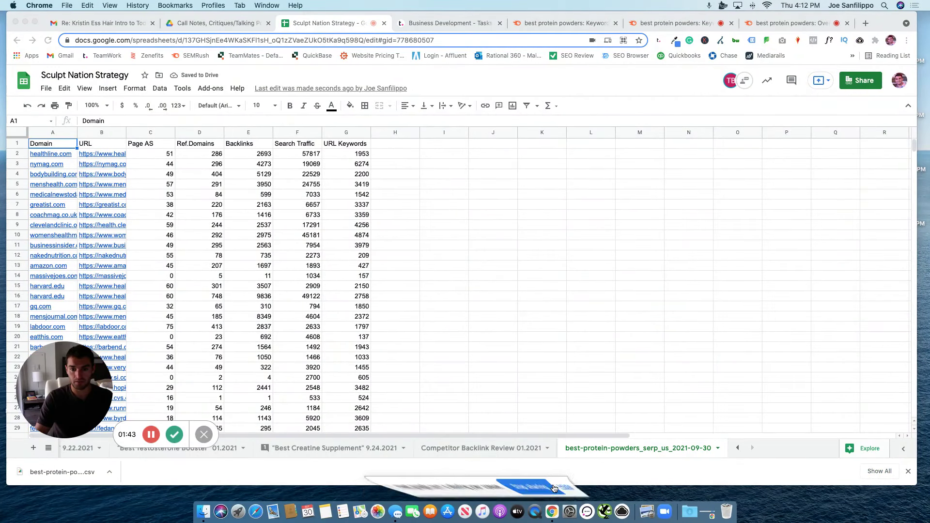
double_click(616, 451)
text("Bre)
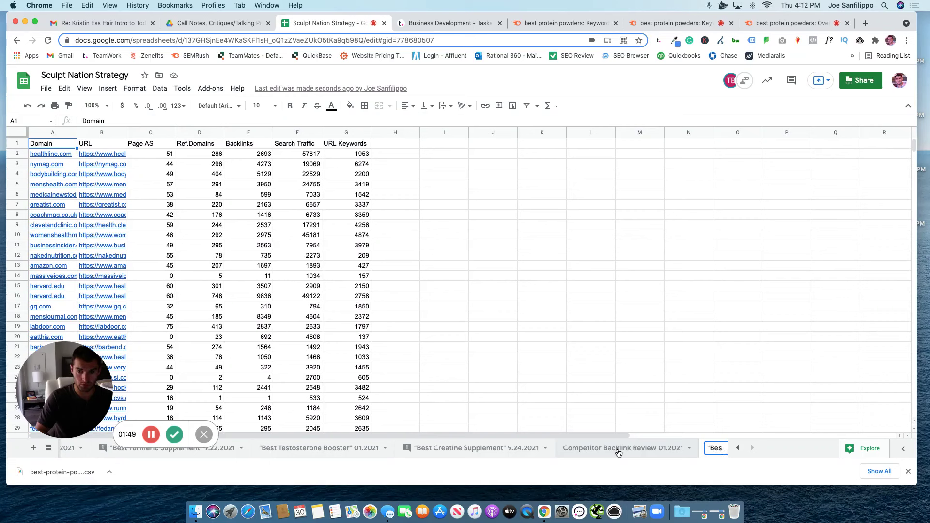
text( Pro)
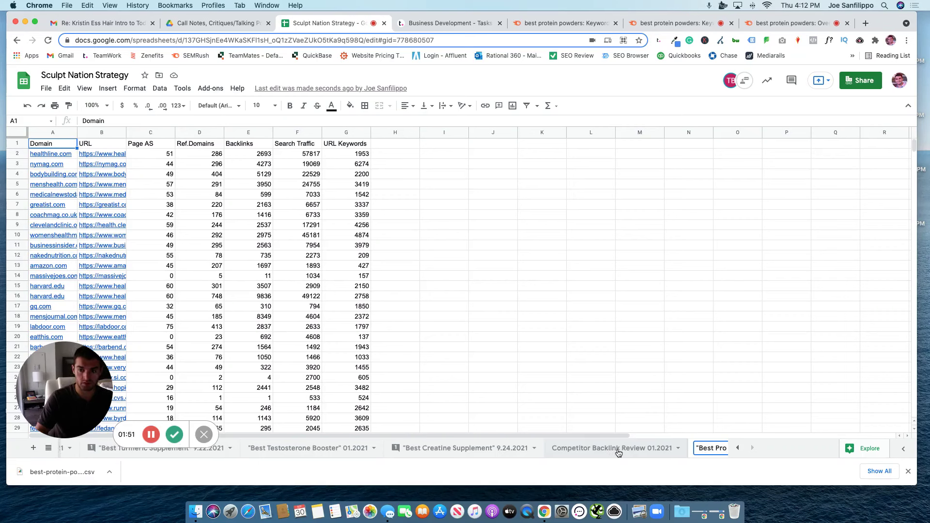
text(tein Pow)
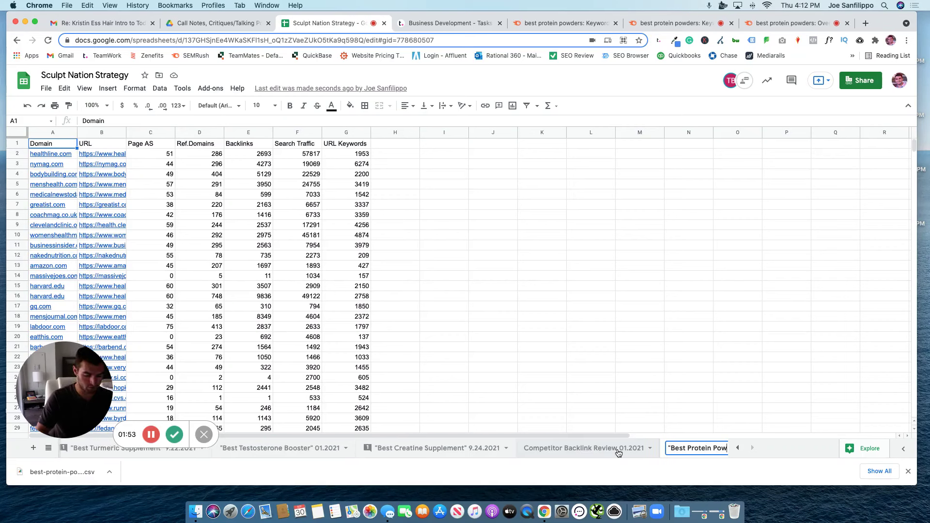
text(ders" )
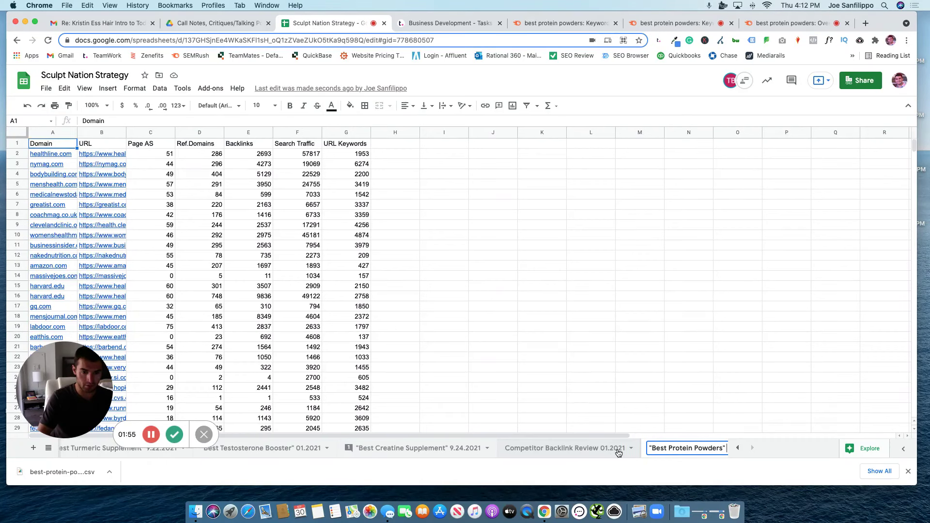
text(9.30.2021)
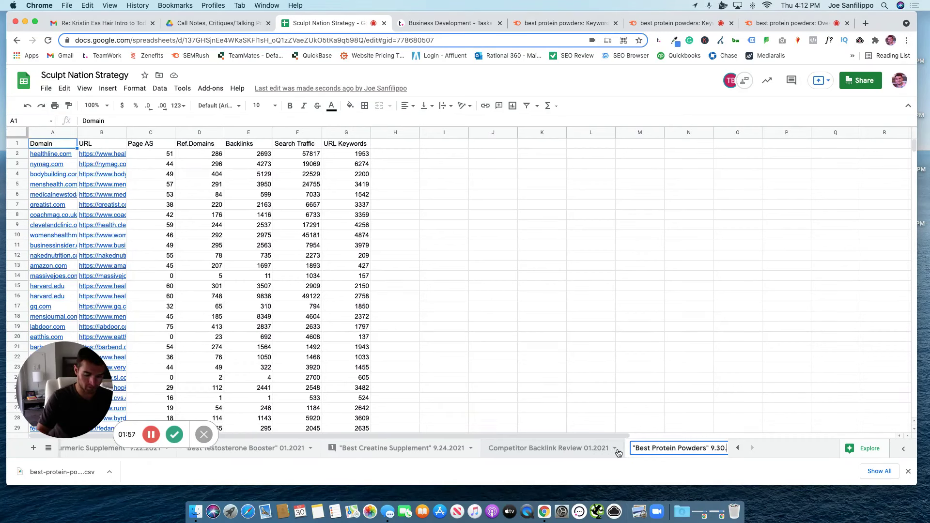
Confirm the tab name, widen the URL column, and insert an empty column before Domain.
click(644, 387)
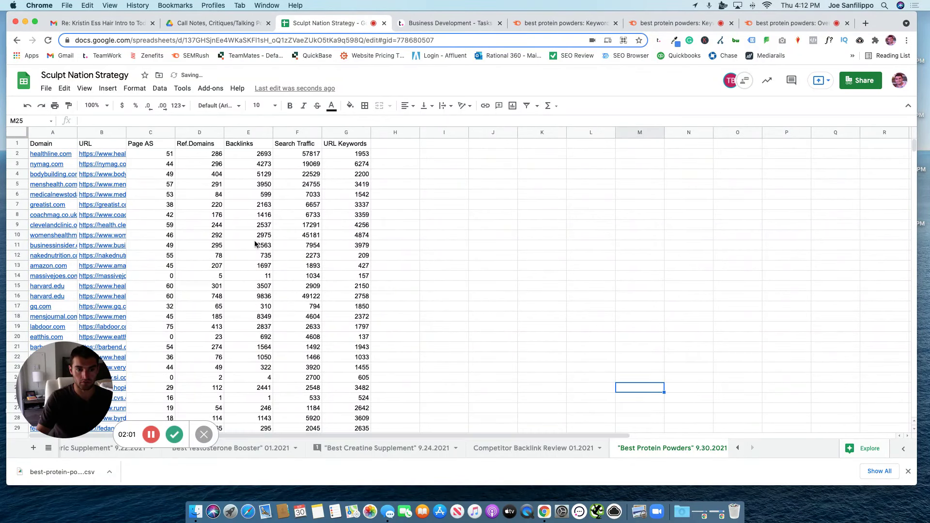
drag(127, 132, 249, 134)
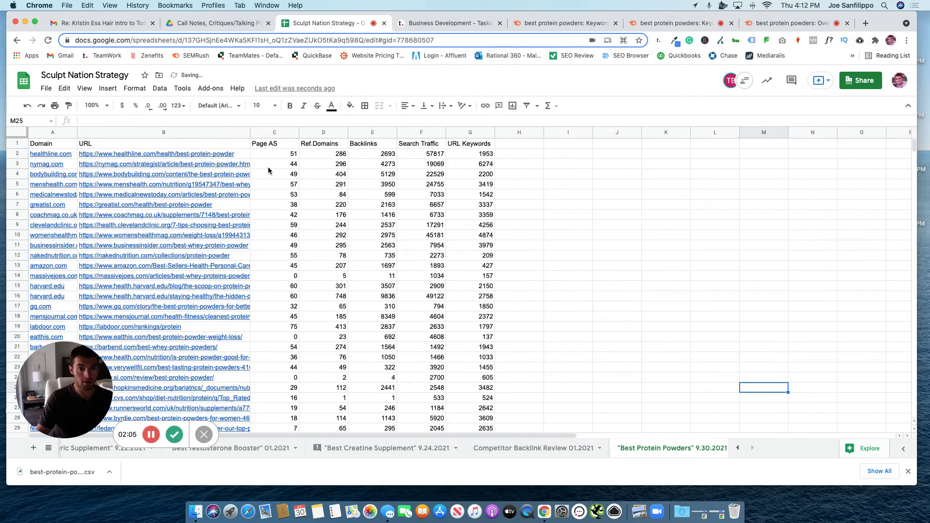
click(63, 136)
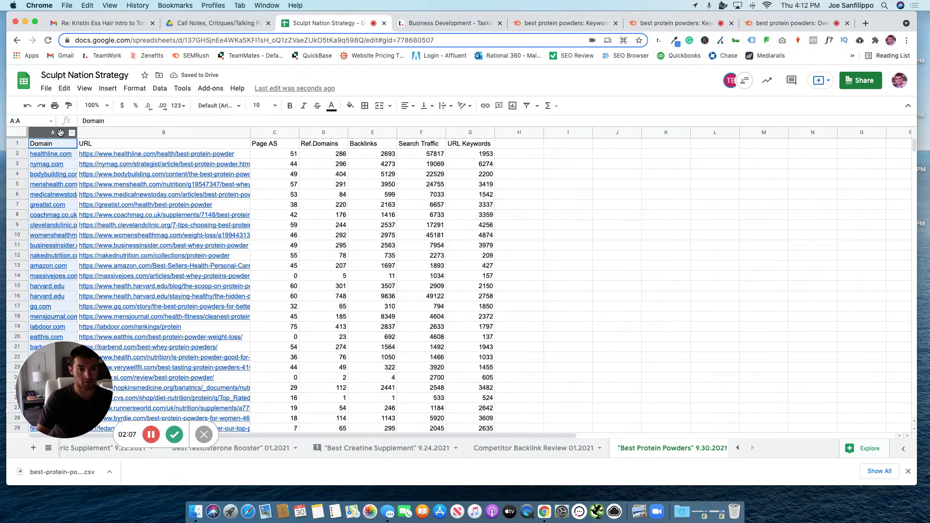
right_click(64, 136)
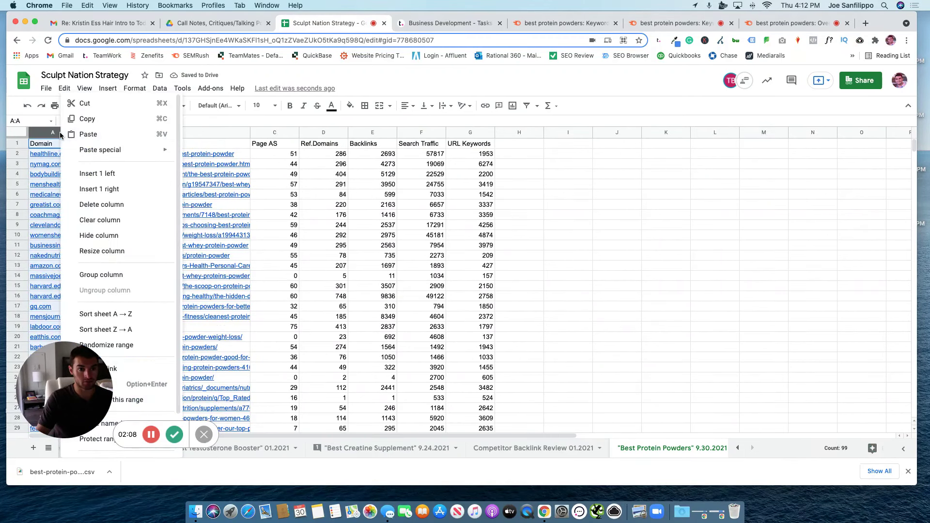
click(118, 180)
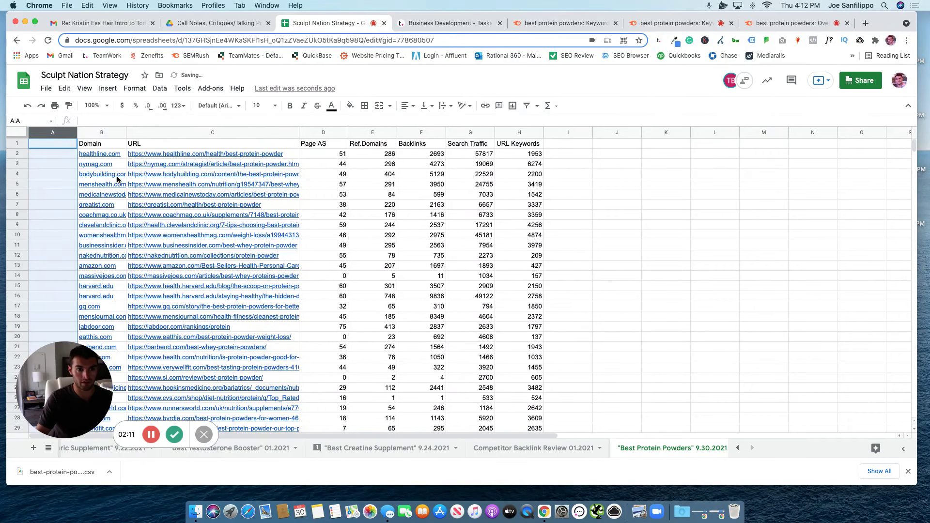
right_click(101, 135)
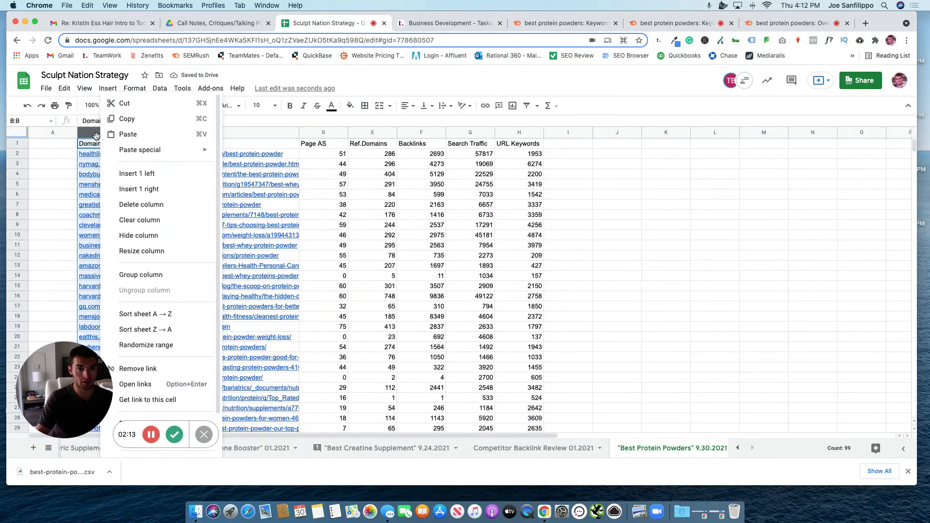
Enter the header Rank in A1 and the values 1, 2, 3 below it.
click(64, 147)
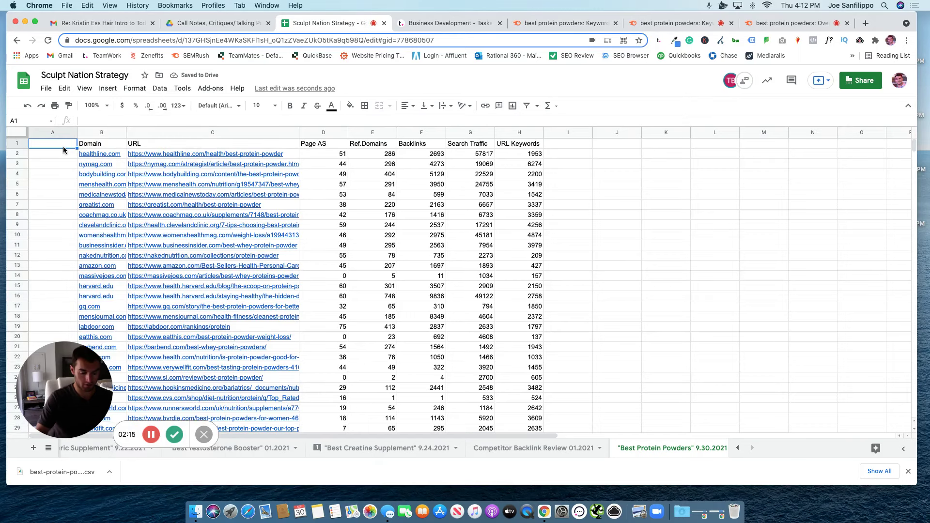
text(Rank)
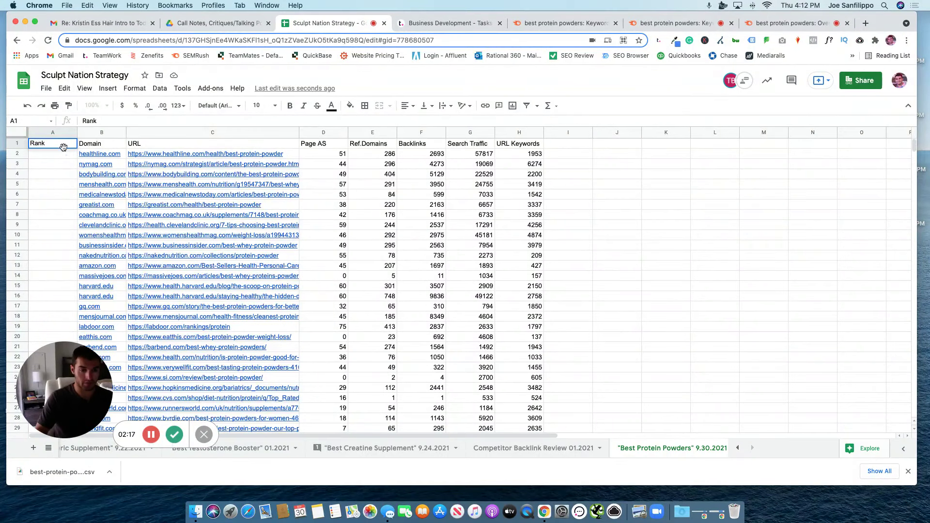
key(Return)
text(1)
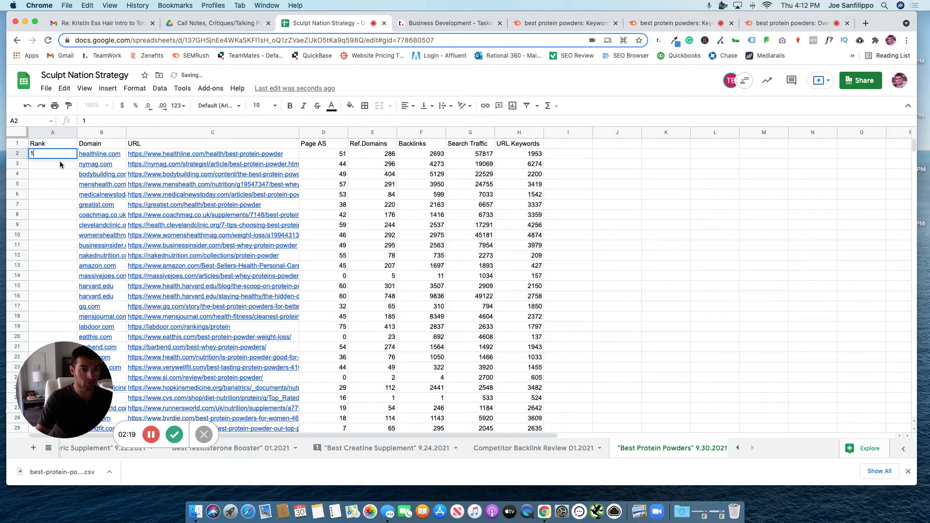
key(Return)
text(2)
key(Return)
text(3)
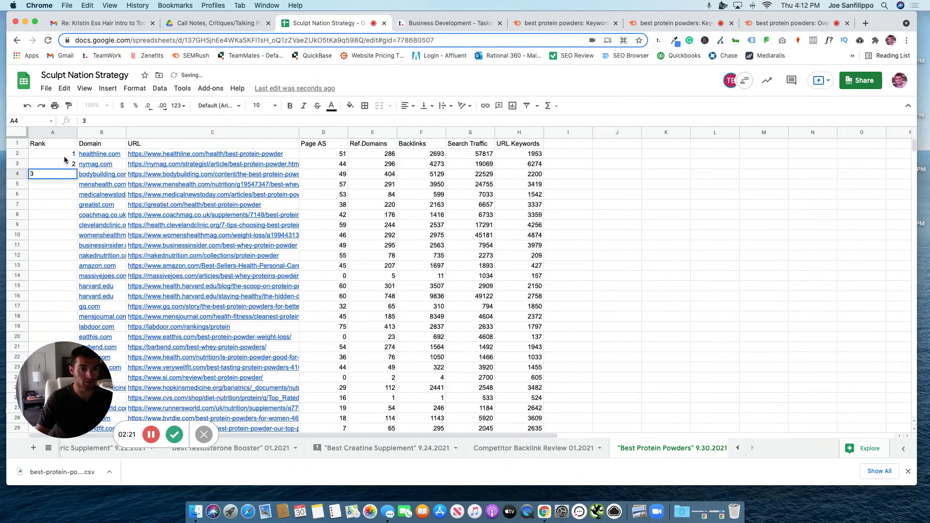
Extend the 1–3 series down so ranks run through 98 at row 99.
drag(67, 154, 70, 176)
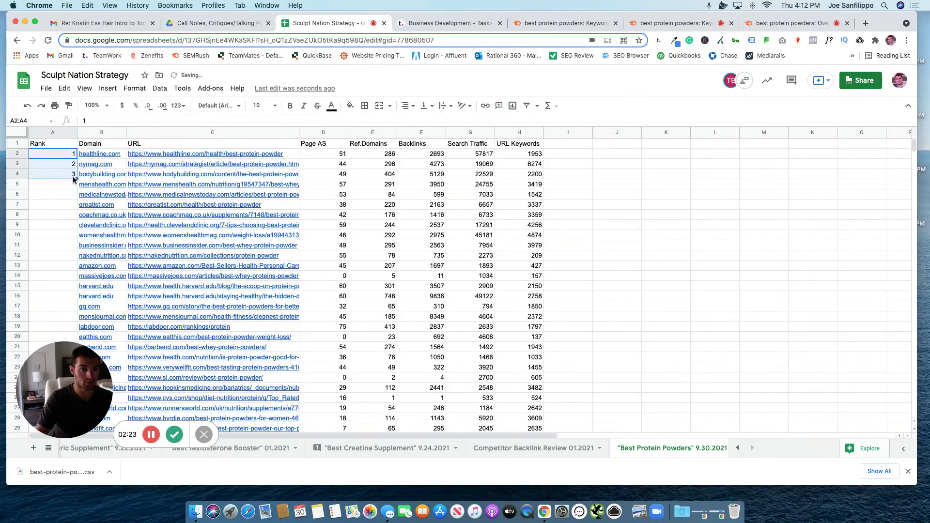
drag(71, 249, 121, 260)
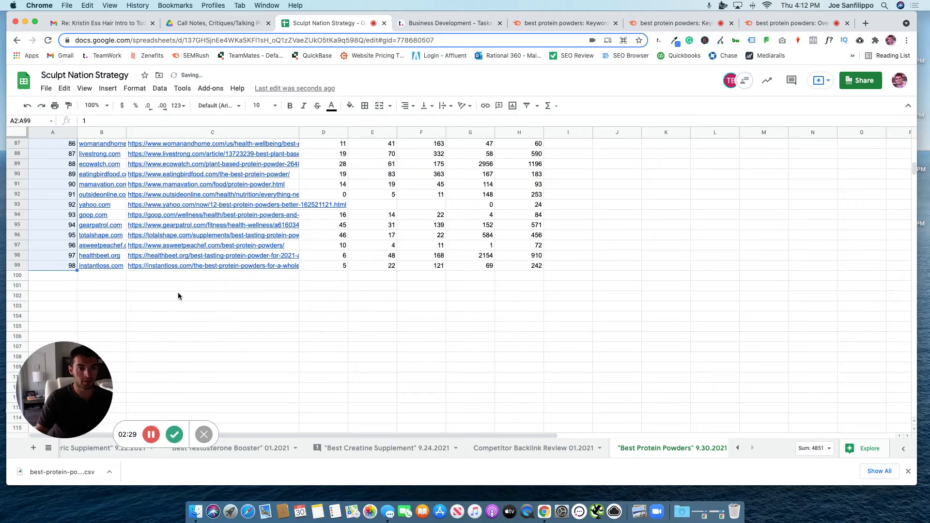
click(178, 289)
scroll(205, 263, up, 20)
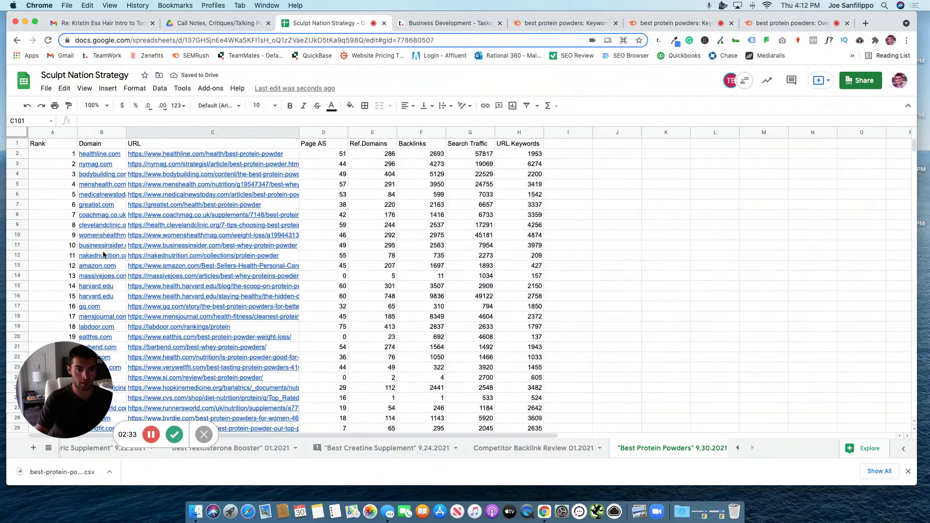
click(16, 143)
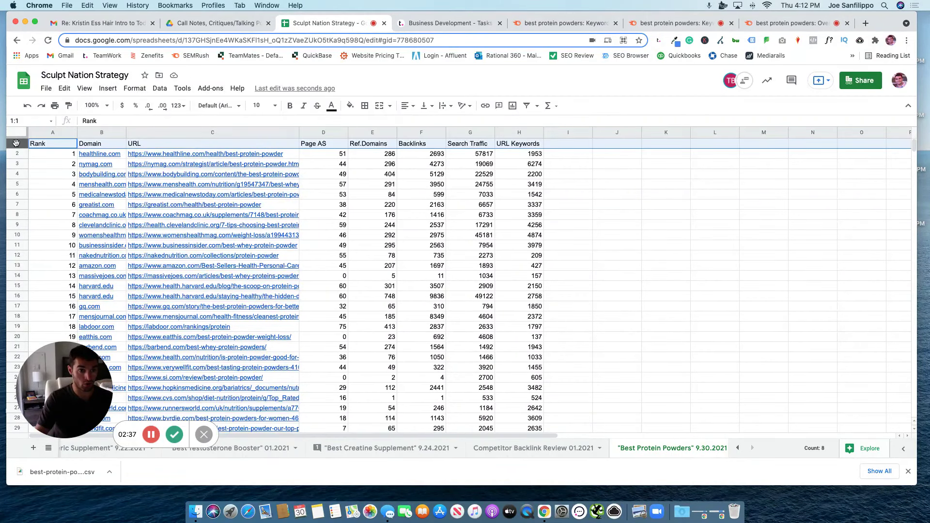
Freeze the header row and add a filter across all columns of the sheet.
click(84, 88)
mouse_move(121, 109)
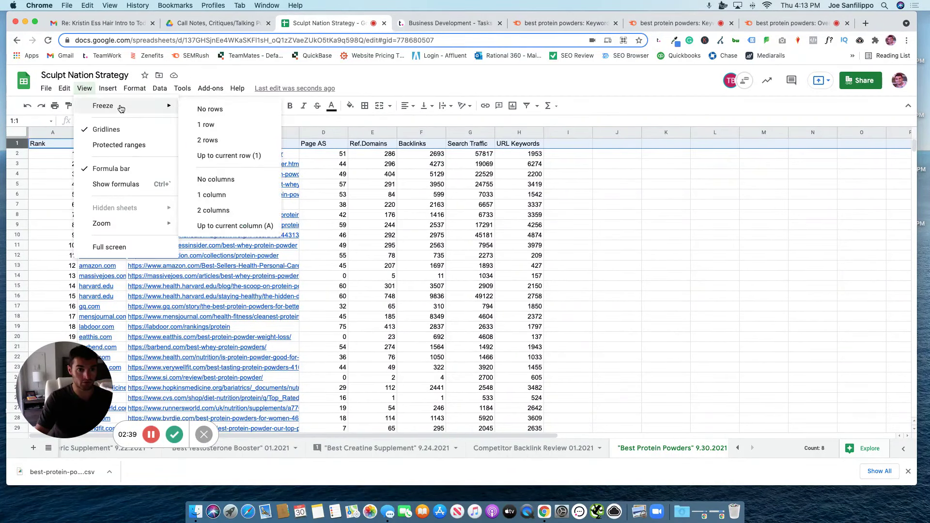
click(208, 124)
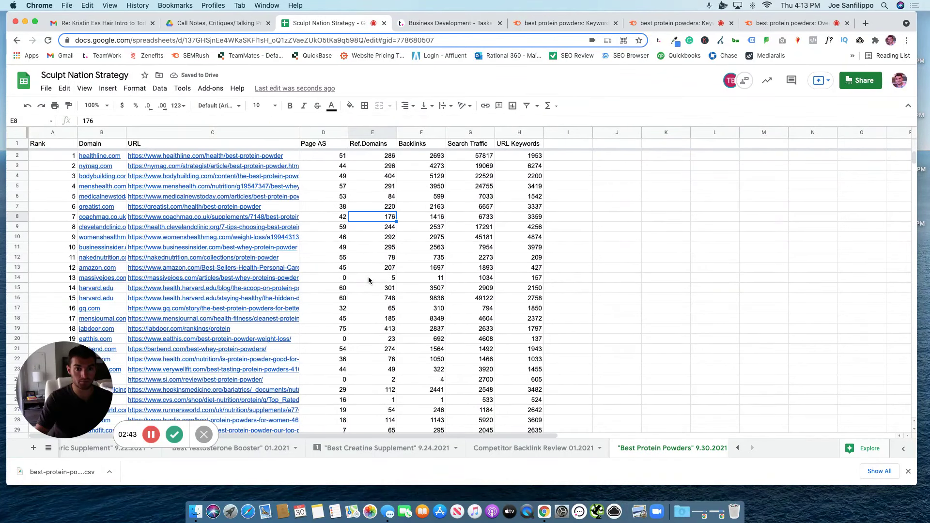
click(14, 132)
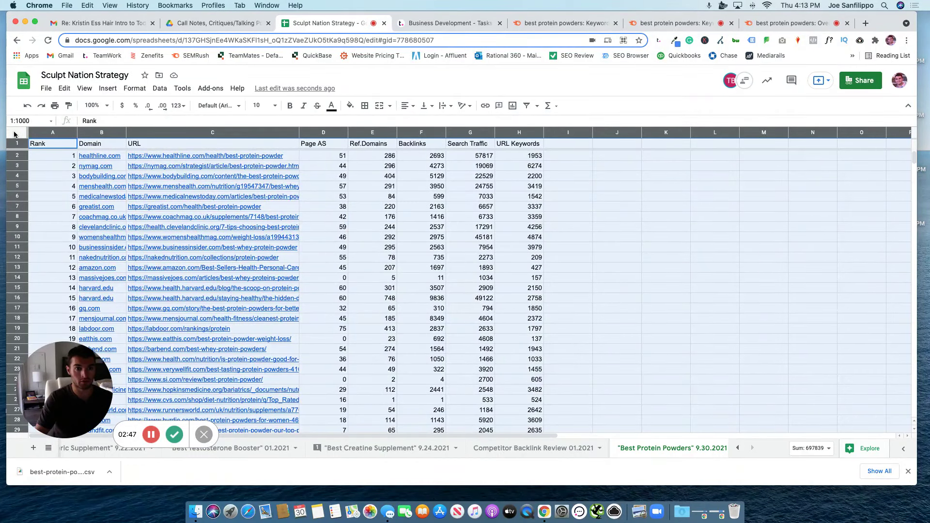
click(529, 108)
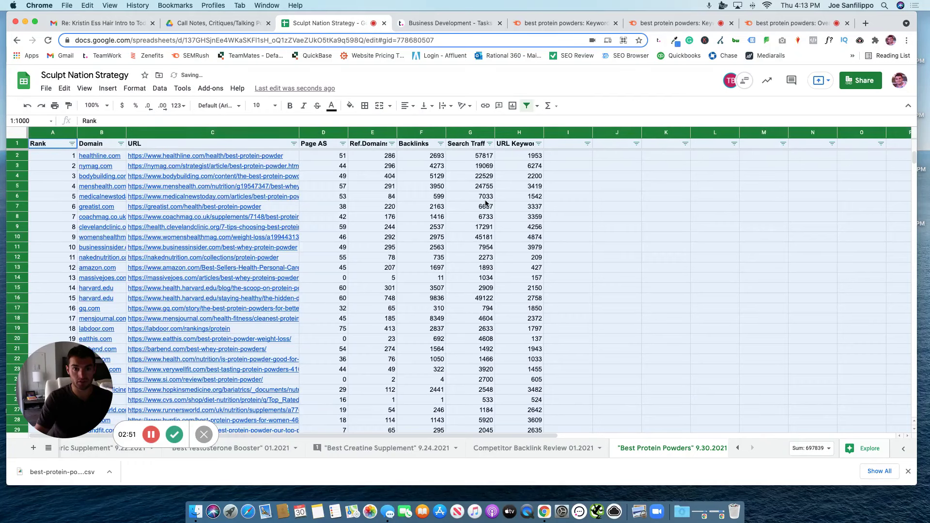
Sort by Search Traffic descending to check top values, then restore Rank ascending order.
click(460, 197)
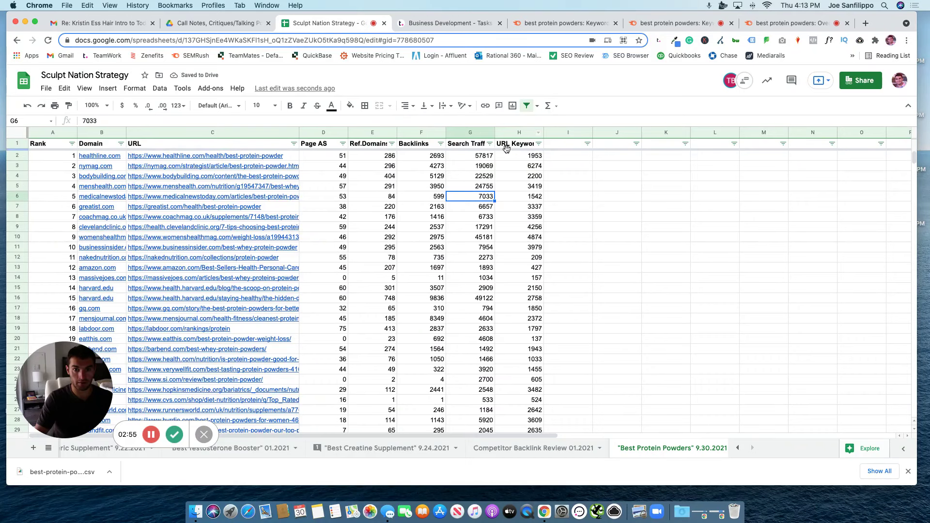
click(490, 144)
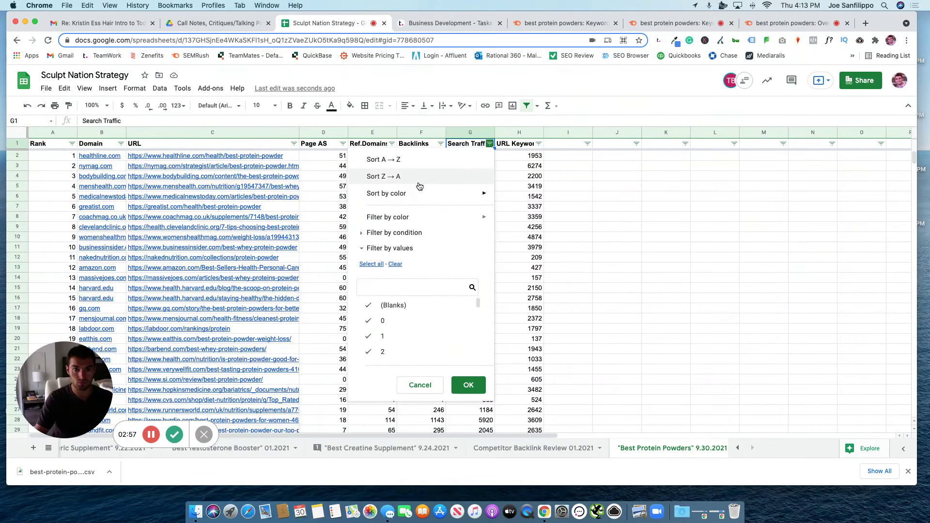
click(417, 182)
click(472, 169)
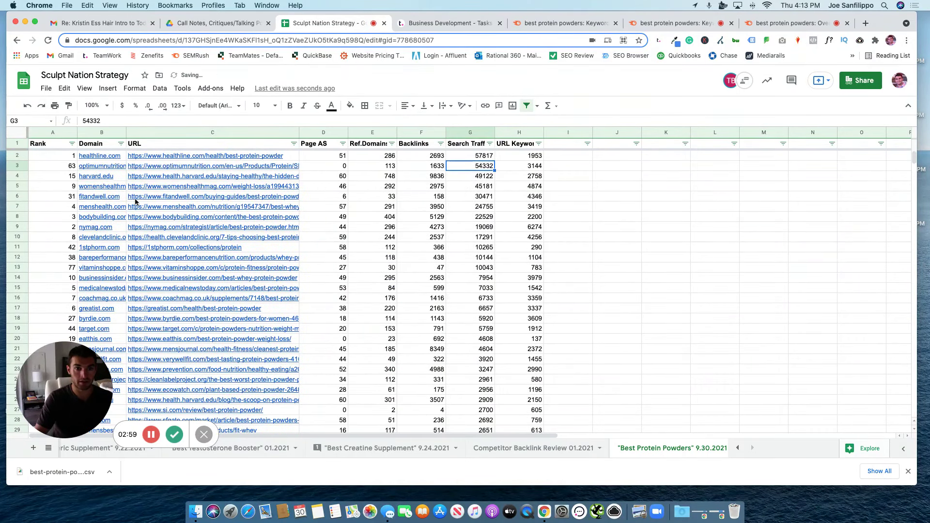
click(61, 166)
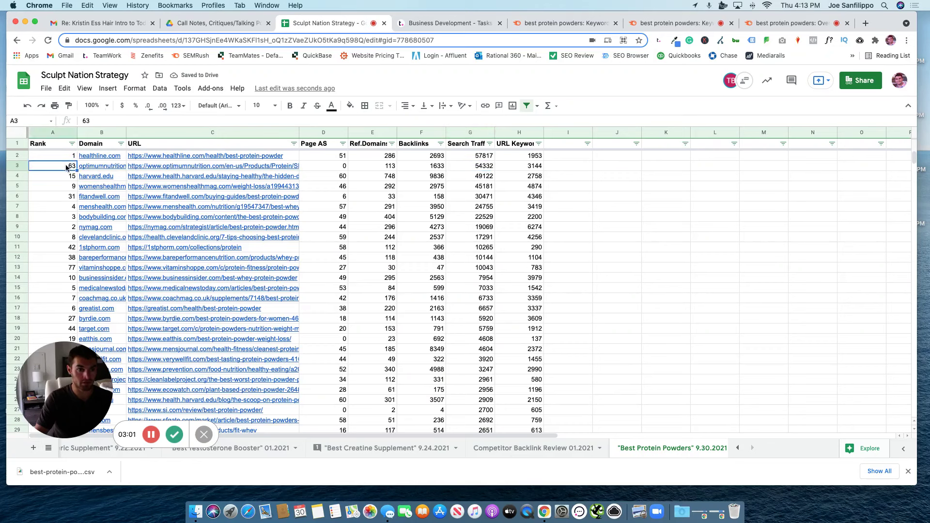
click(471, 169)
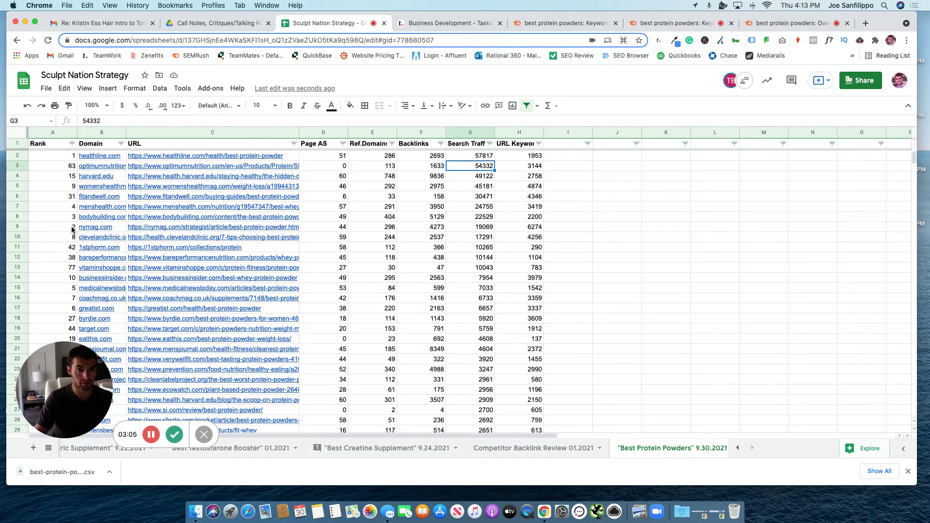
click(436, 219)
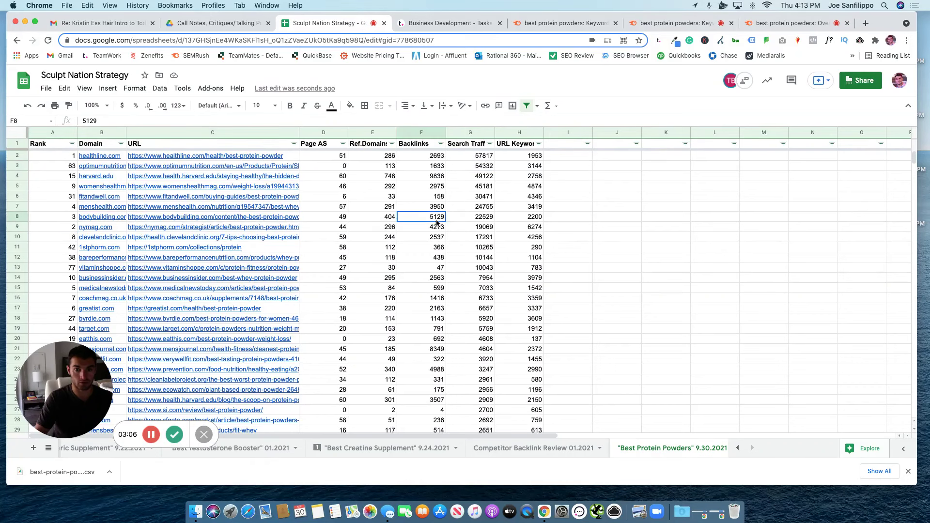
click(72, 144)
click(120, 168)
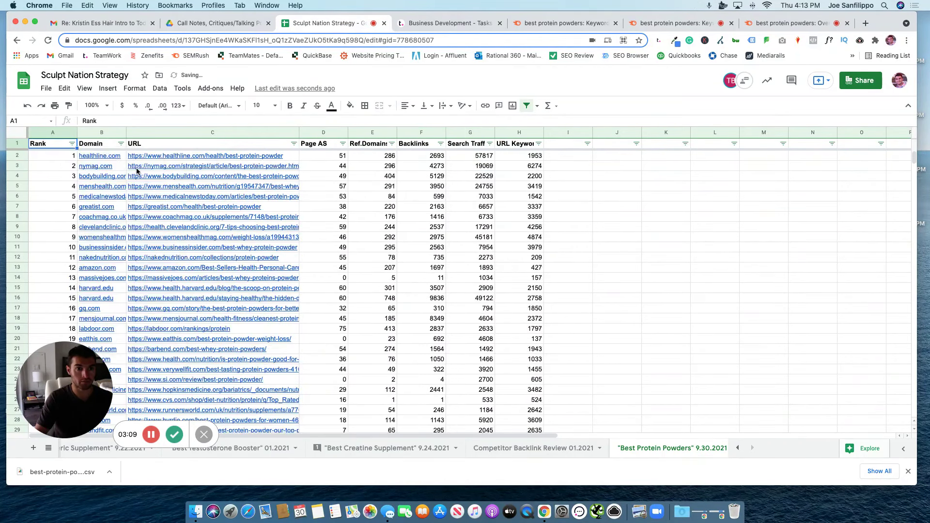
click(387, 176)
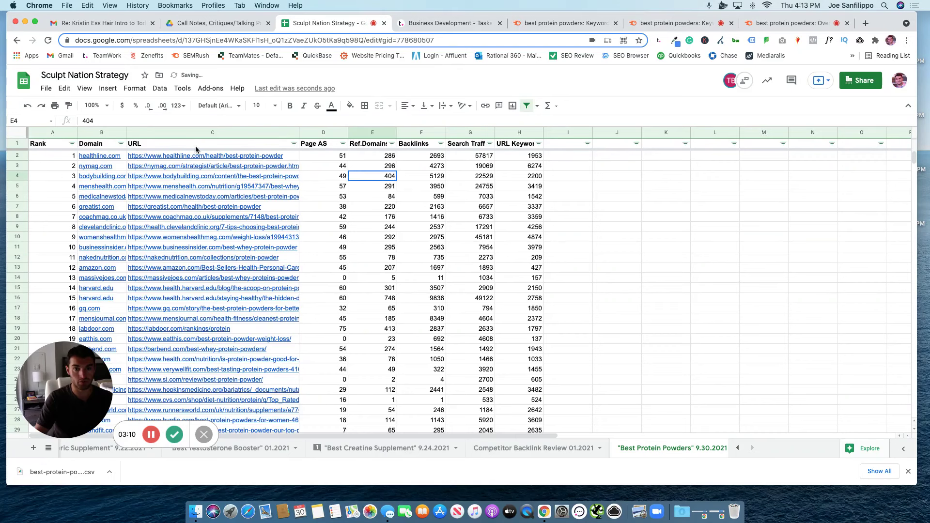
Wrap the text in header row 1, then select empty cell I1.
click(18, 143)
click(446, 106)
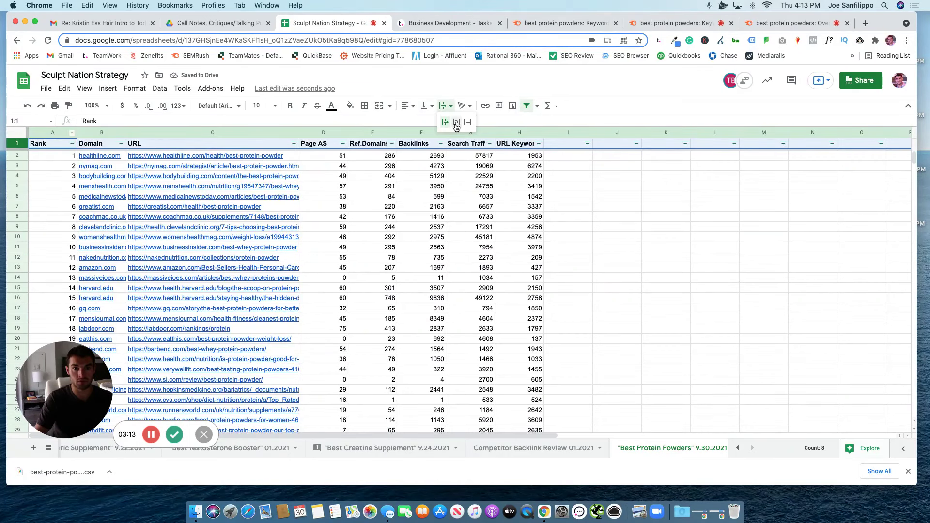
click(455, 123)
click(482, 195)
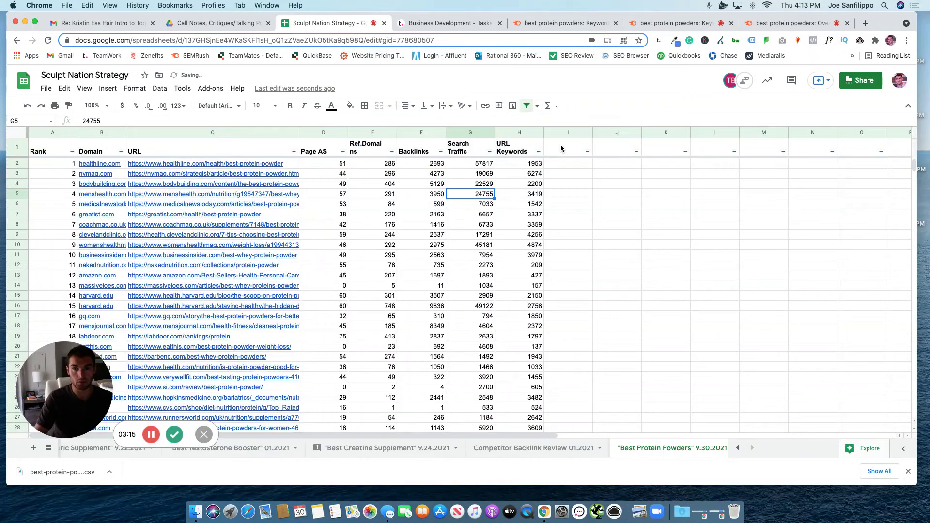
click(562, 148)
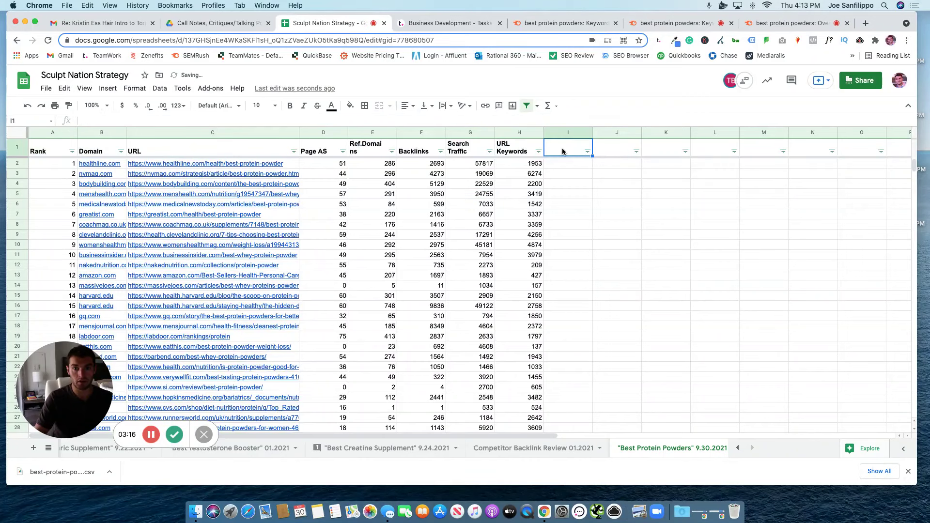
Copy the Relevant? through Notes headers from Best Creatine Supplement into I1:M1 here.
click(401, 450)
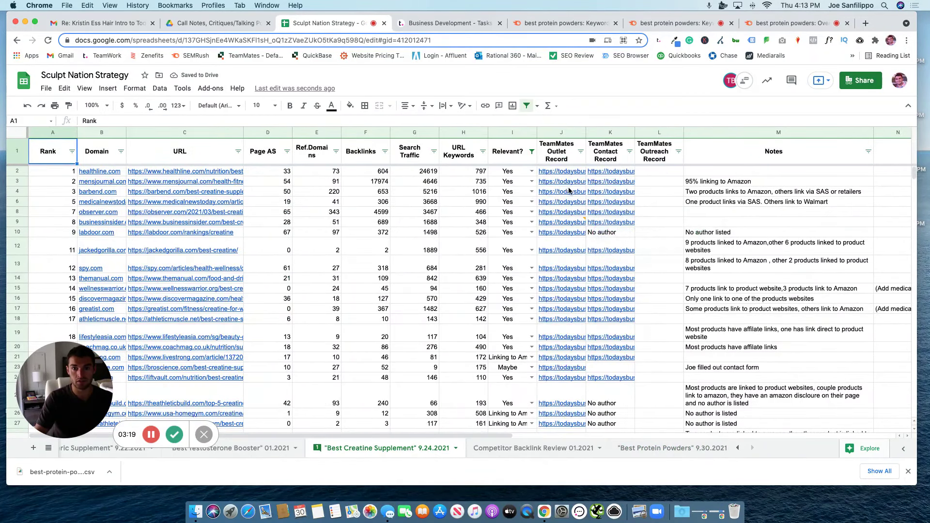
drag(508, 153, 774, 159)
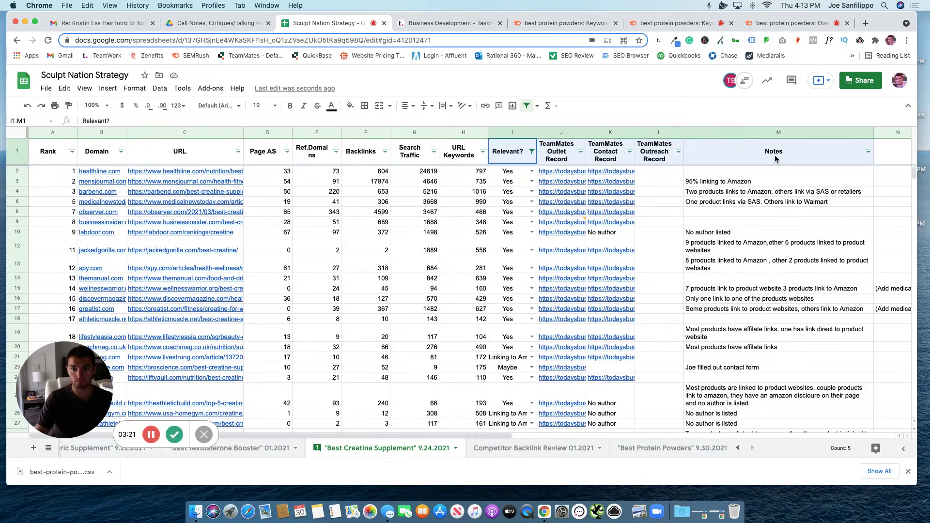
key(cmd+c)
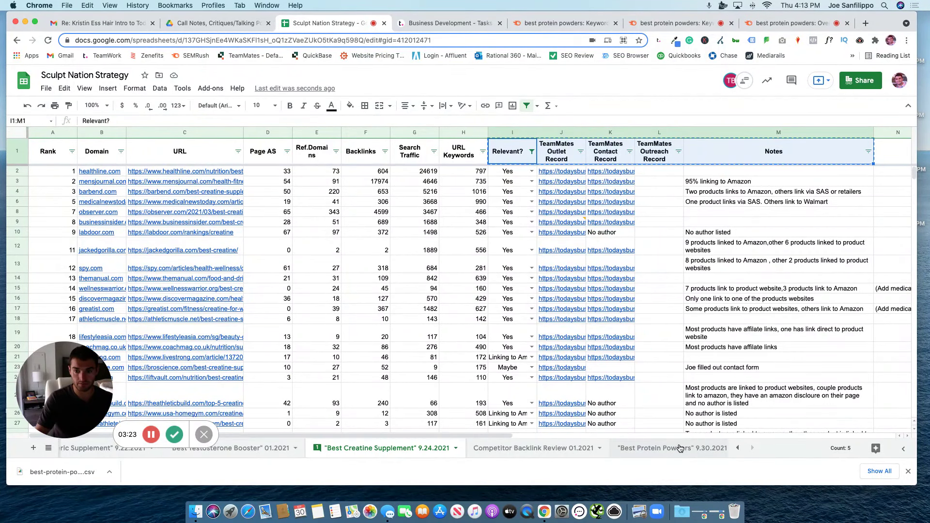
click(679, 448)
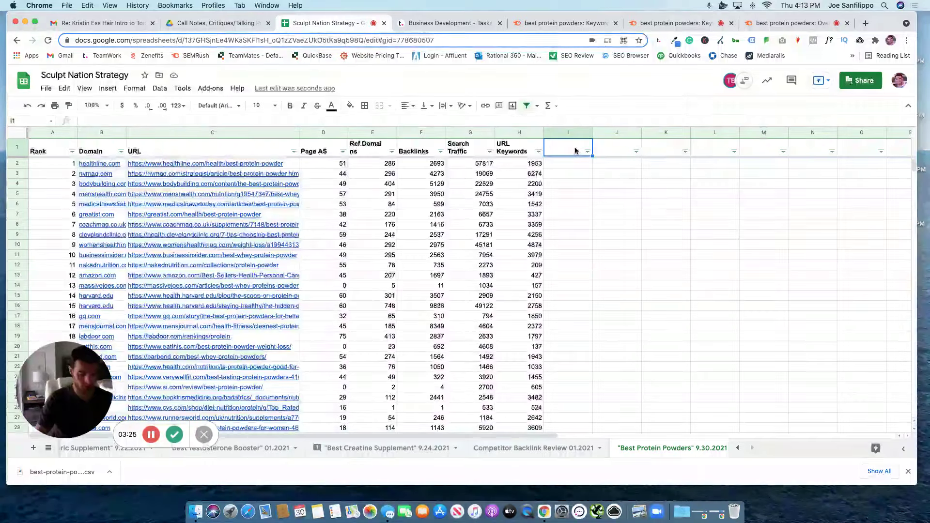
key(cmd+v)
Select cells I2, J2, L2 and M2 under the new headers.
click(580, 170)
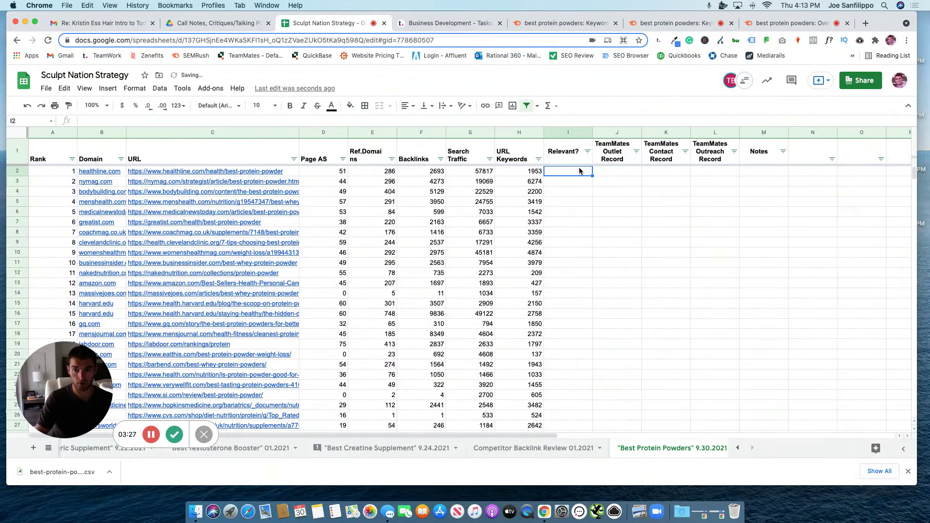
click(614, 174)
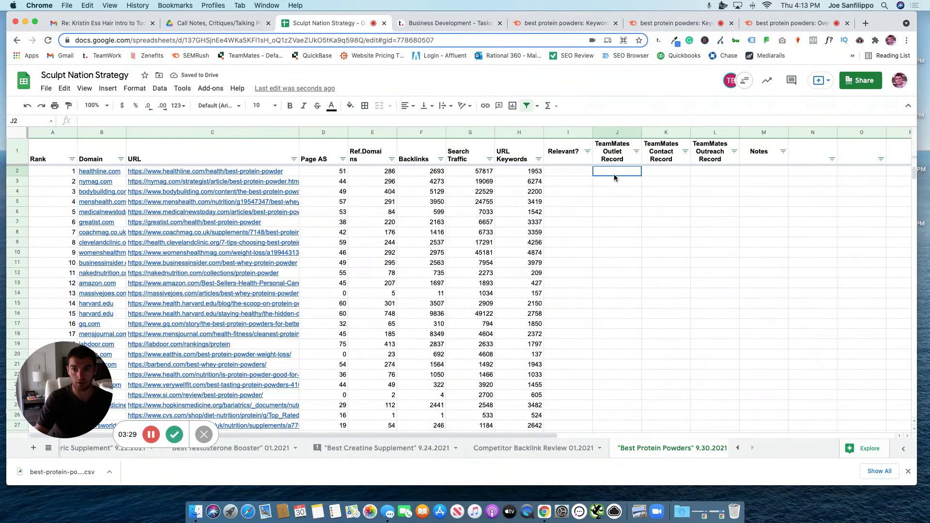
click(703, 174)
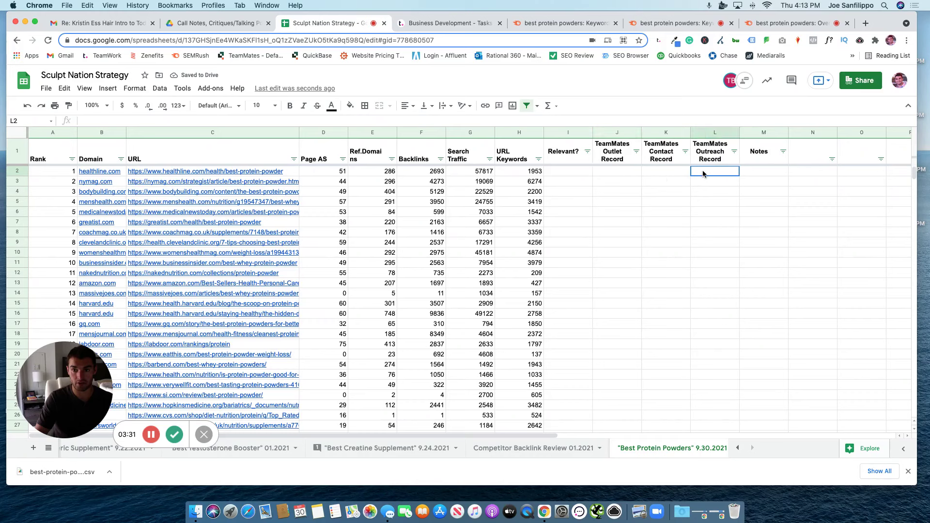
click(765, 170)
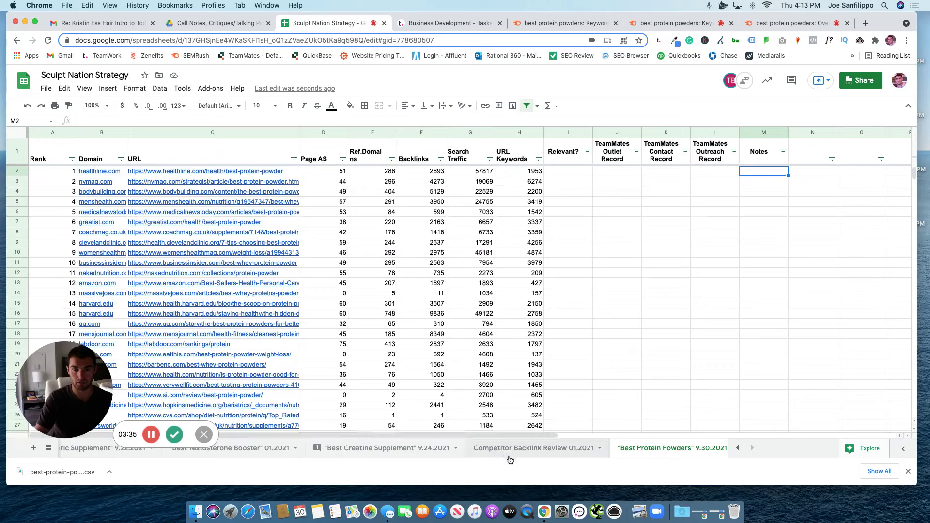
Review the Relevant? dropdown options on the Best Creatine Supplement tab, then select I2:I1000 on Best Protein Powders.
click(409, 449)
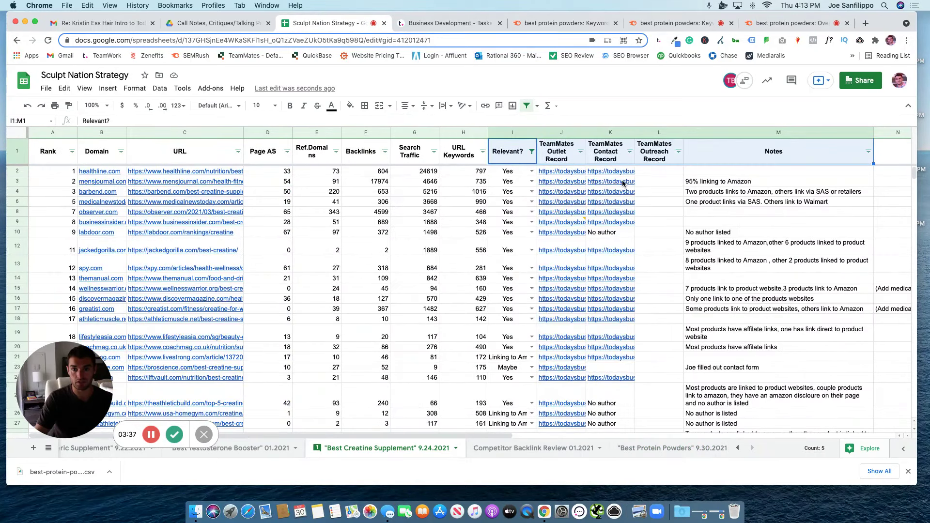
click(531, 171)
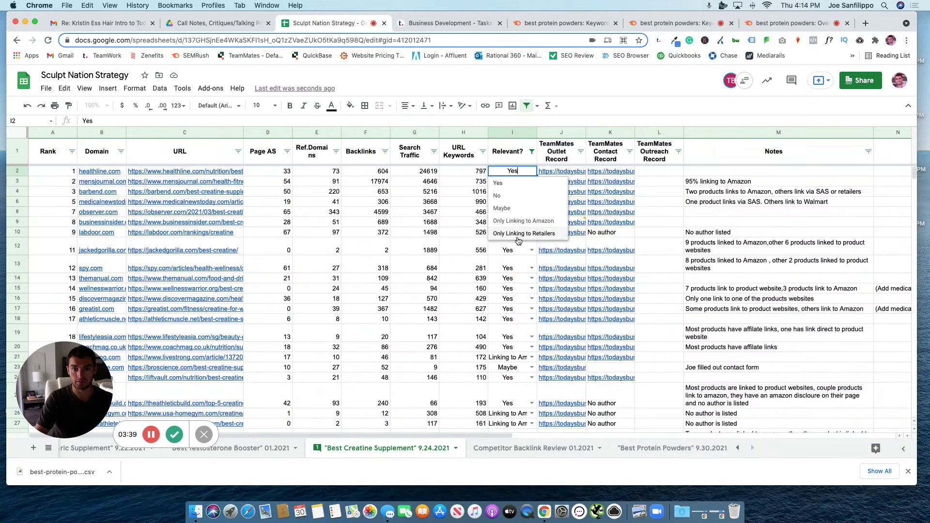
click(672, 448)
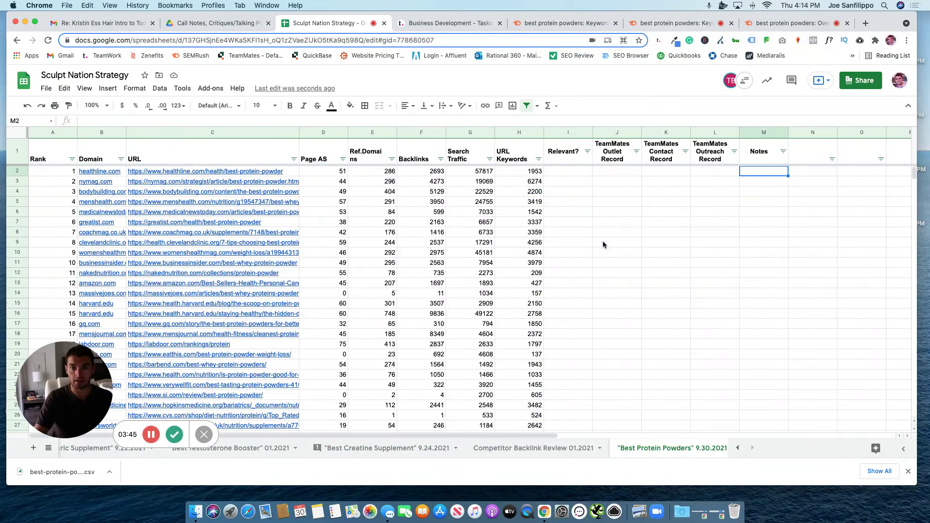
click(565, 173)
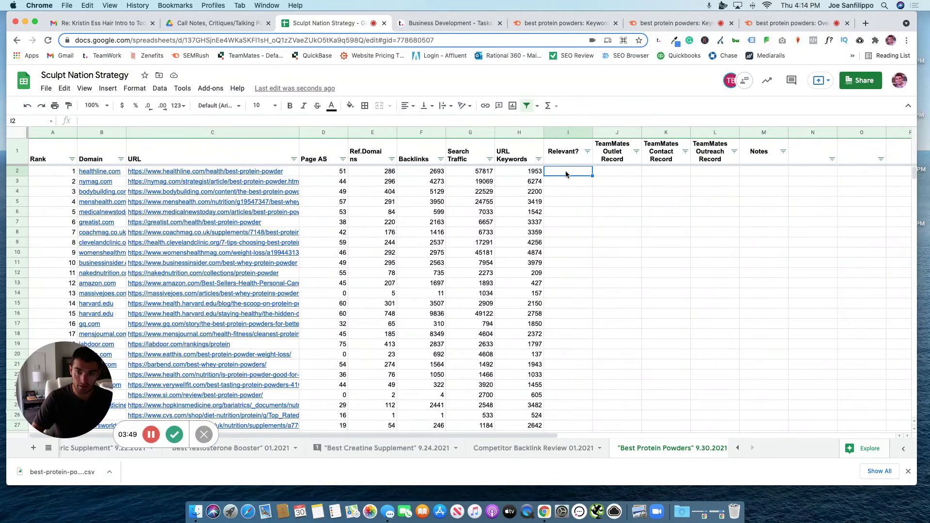
key(super+shift+Down)
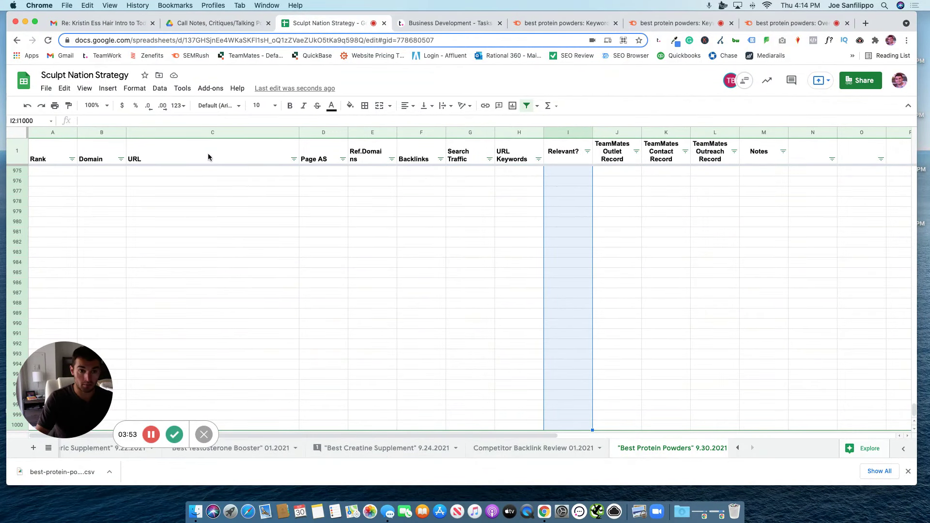
Create a list-of-items validation for I2:I1000: Yes, No, Maybe, Only Links to Amazon, Only Links To Retailers.
click(160, 89)
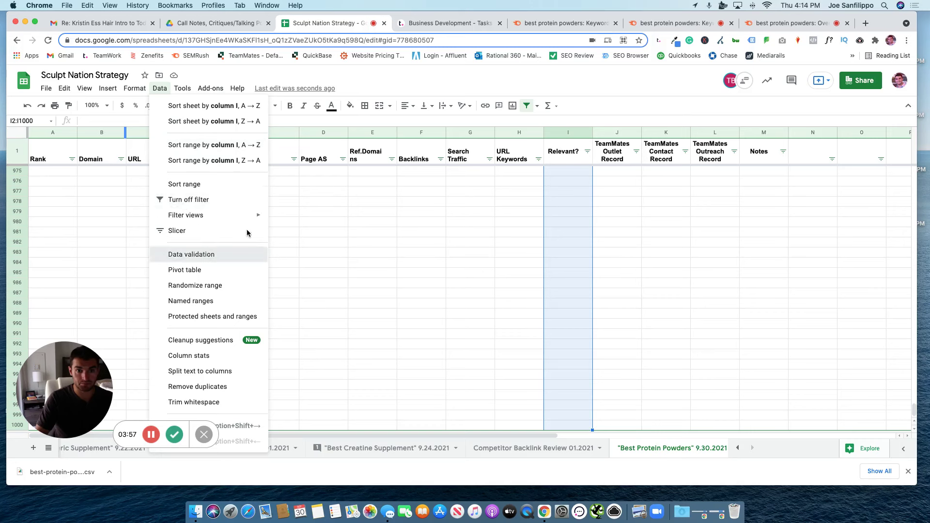
click(245, 255)
click(405, 233)
click(420, 248)
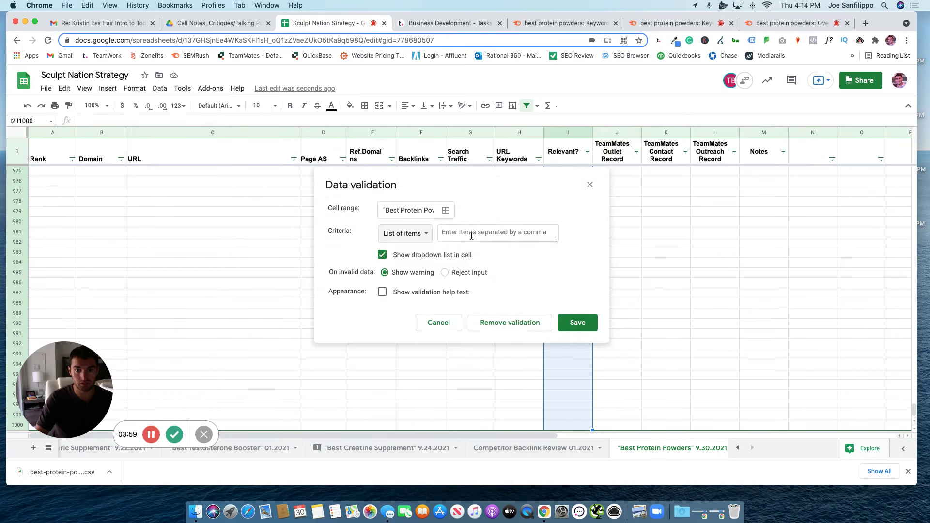
click(471, 235)
text(Yes,)
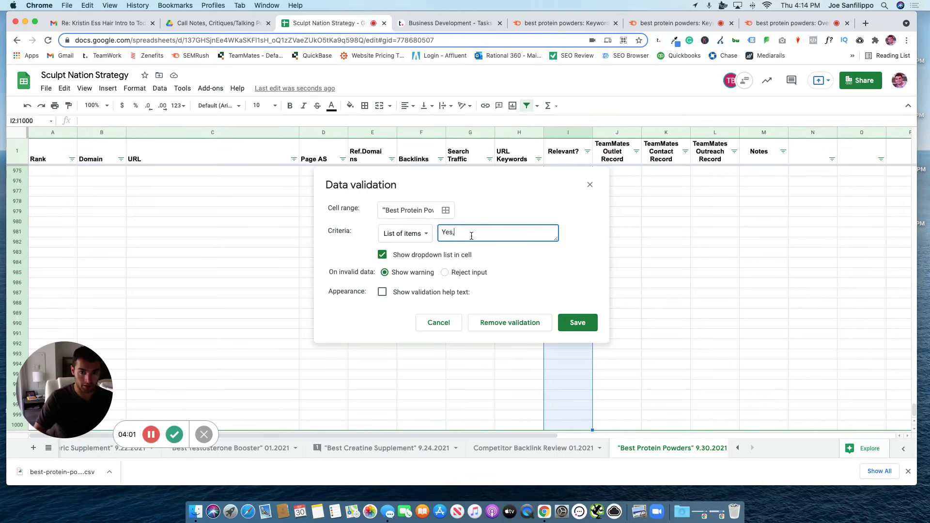
text(No,Maybe)
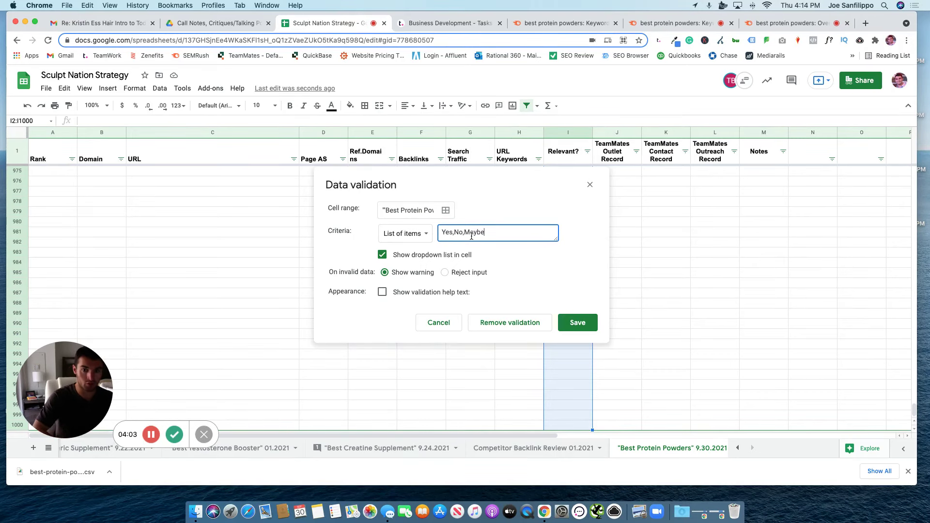
text(,O)
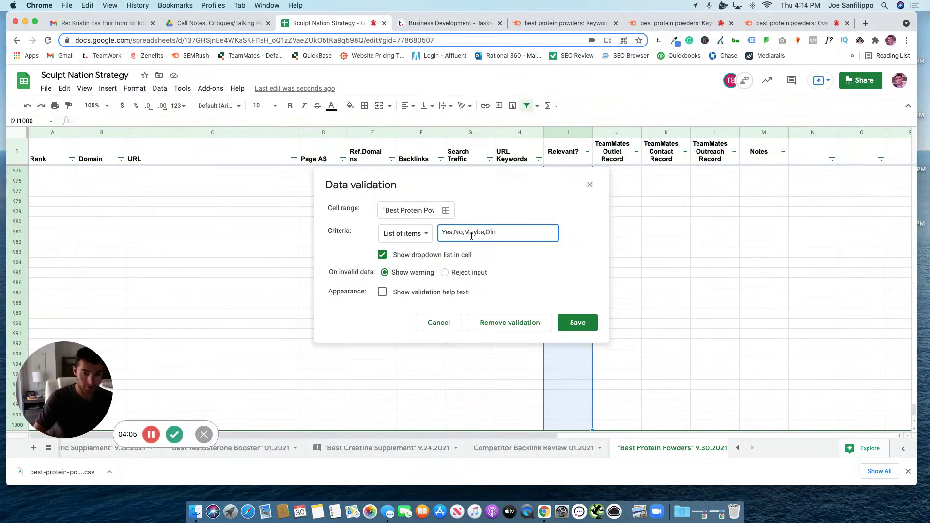
text(nly )
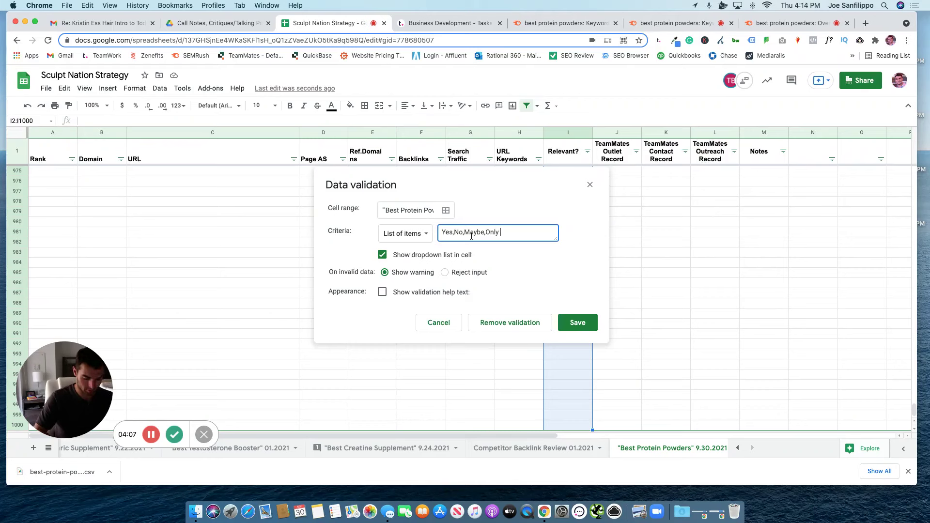
text(Links to Amazon)
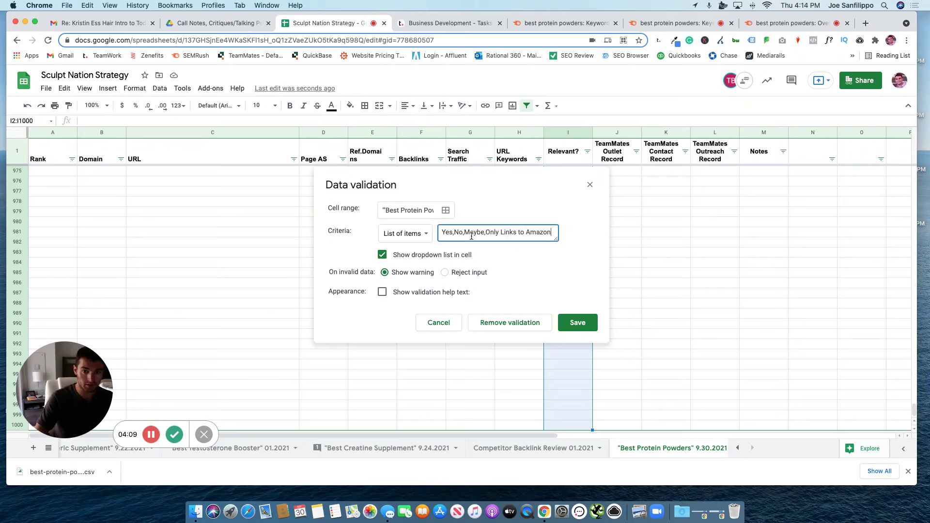
text(,Only Li)
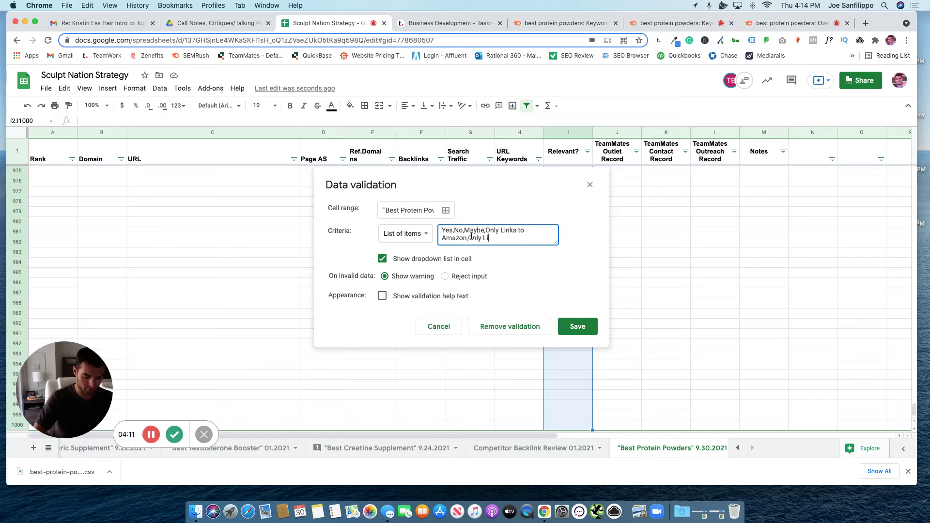
text(nks To Ret)
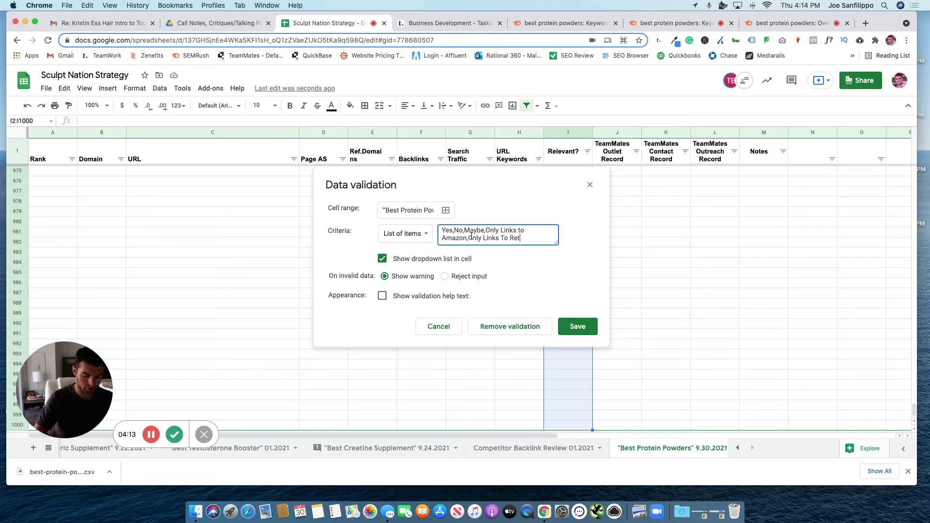
text(ailers)
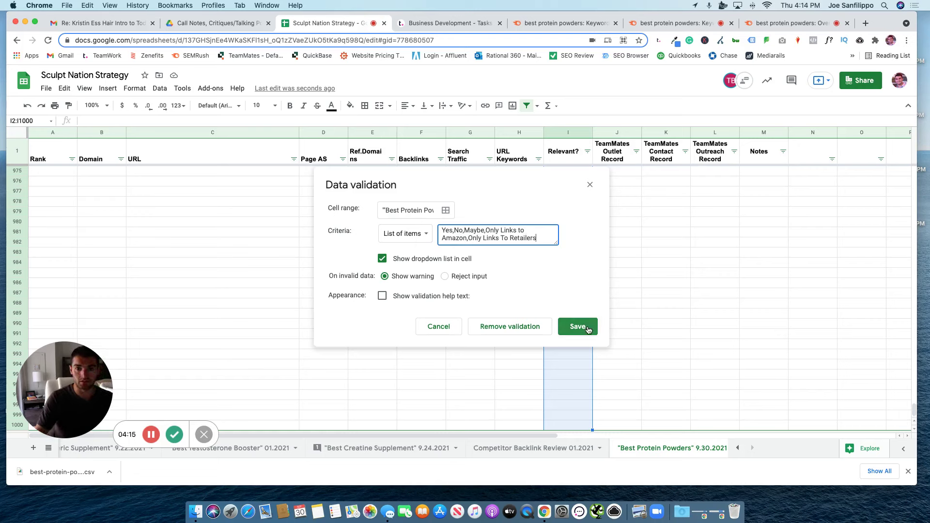
Save the five-option Relevant? dropdown rule and return to the top of the sheet.
click(588, 329)
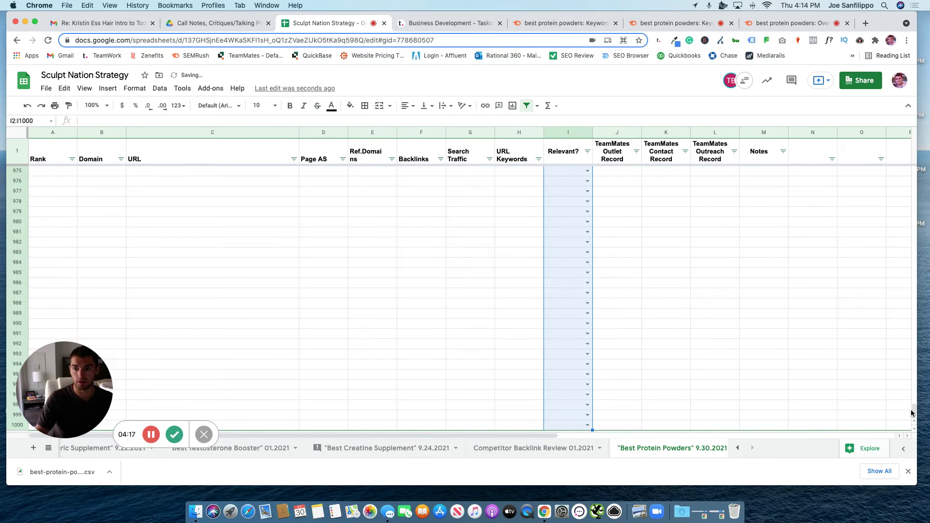
drag(911, 413, 913, 174)
click(635, 213)
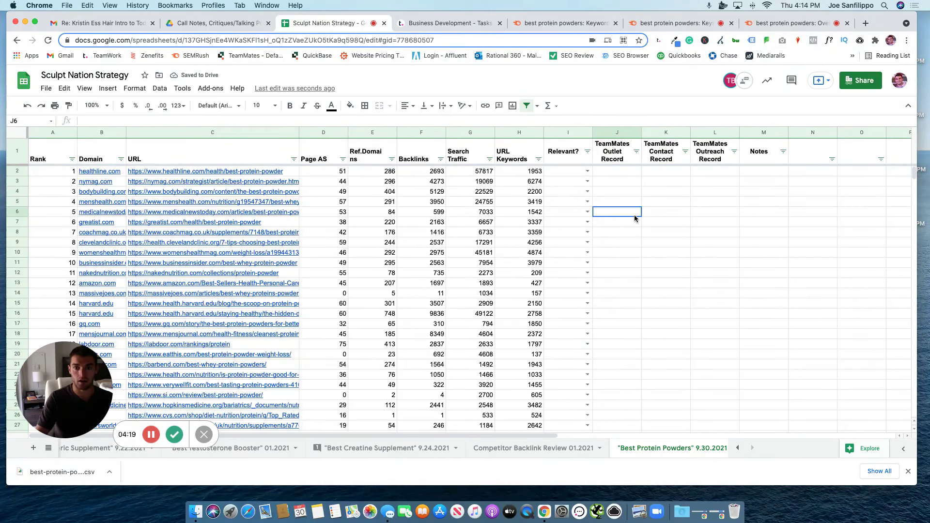